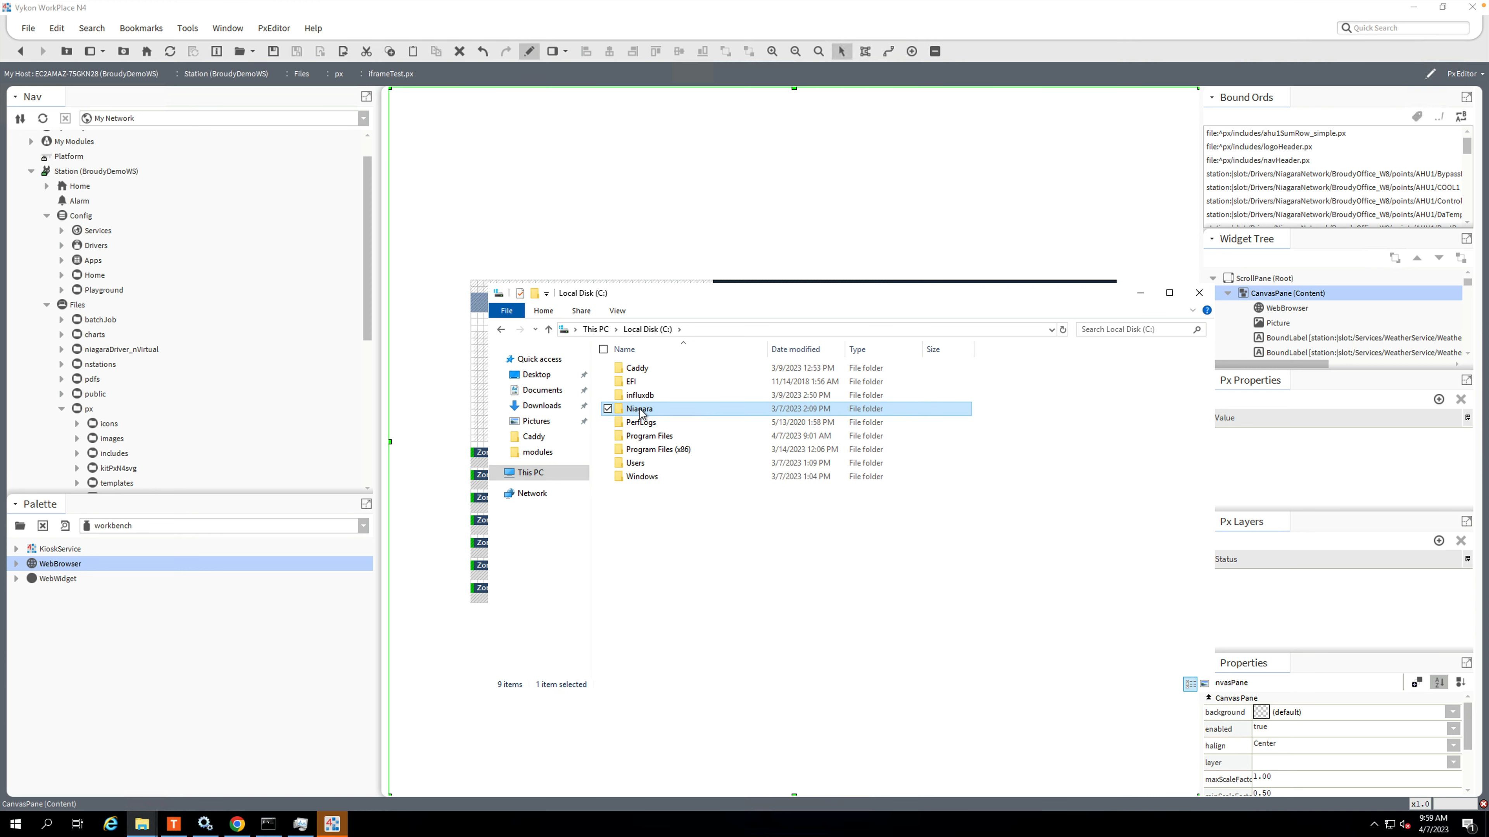
# Open the system properties file from C:\Niagara\Niagara-4.12.1.16\defaults in Visual Studio Code.
pyautogui.doubleClick(640, 411)
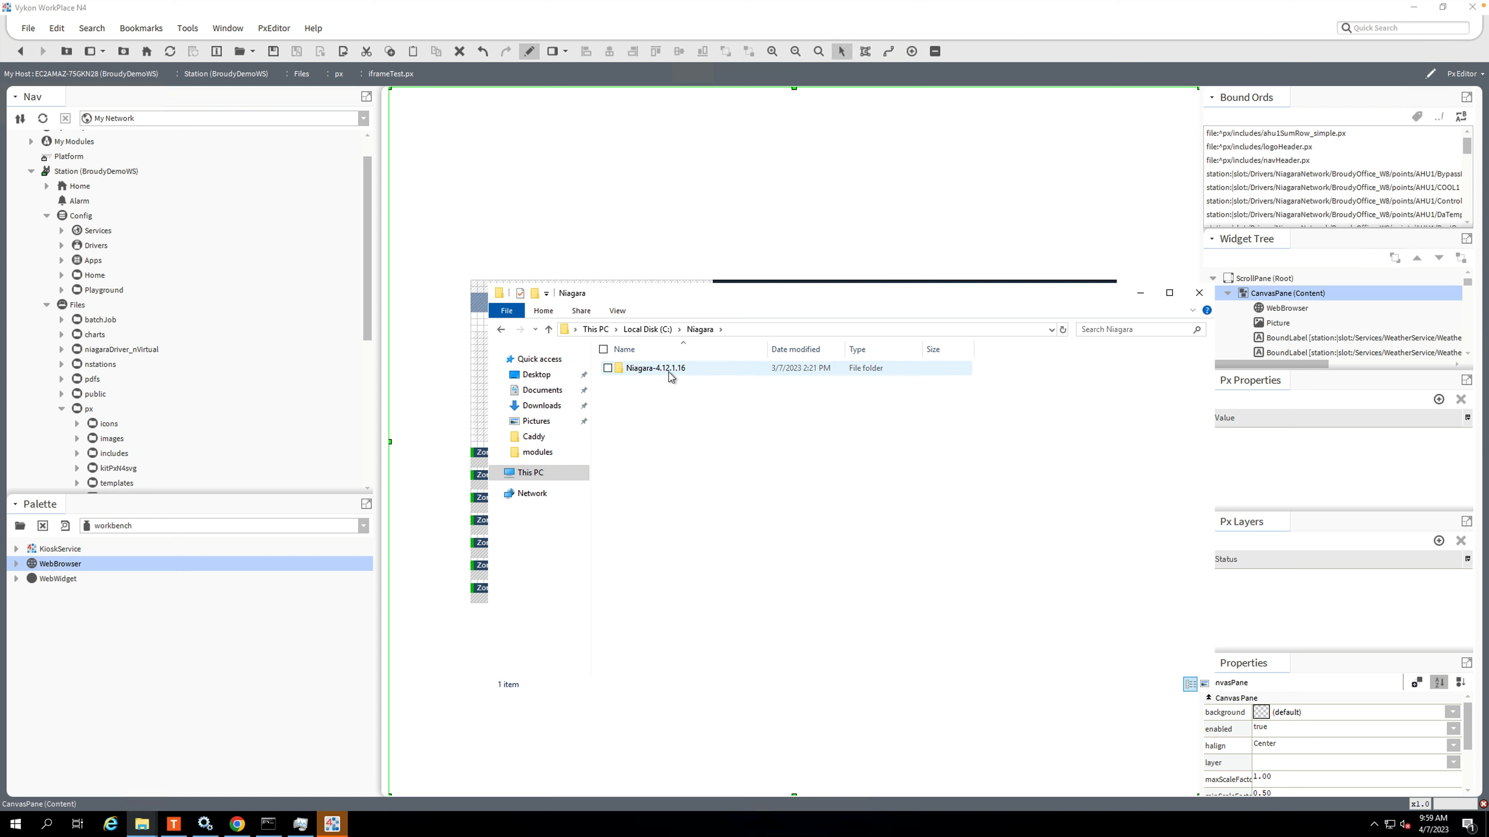
pyautogui.doubleClick(671, 369)
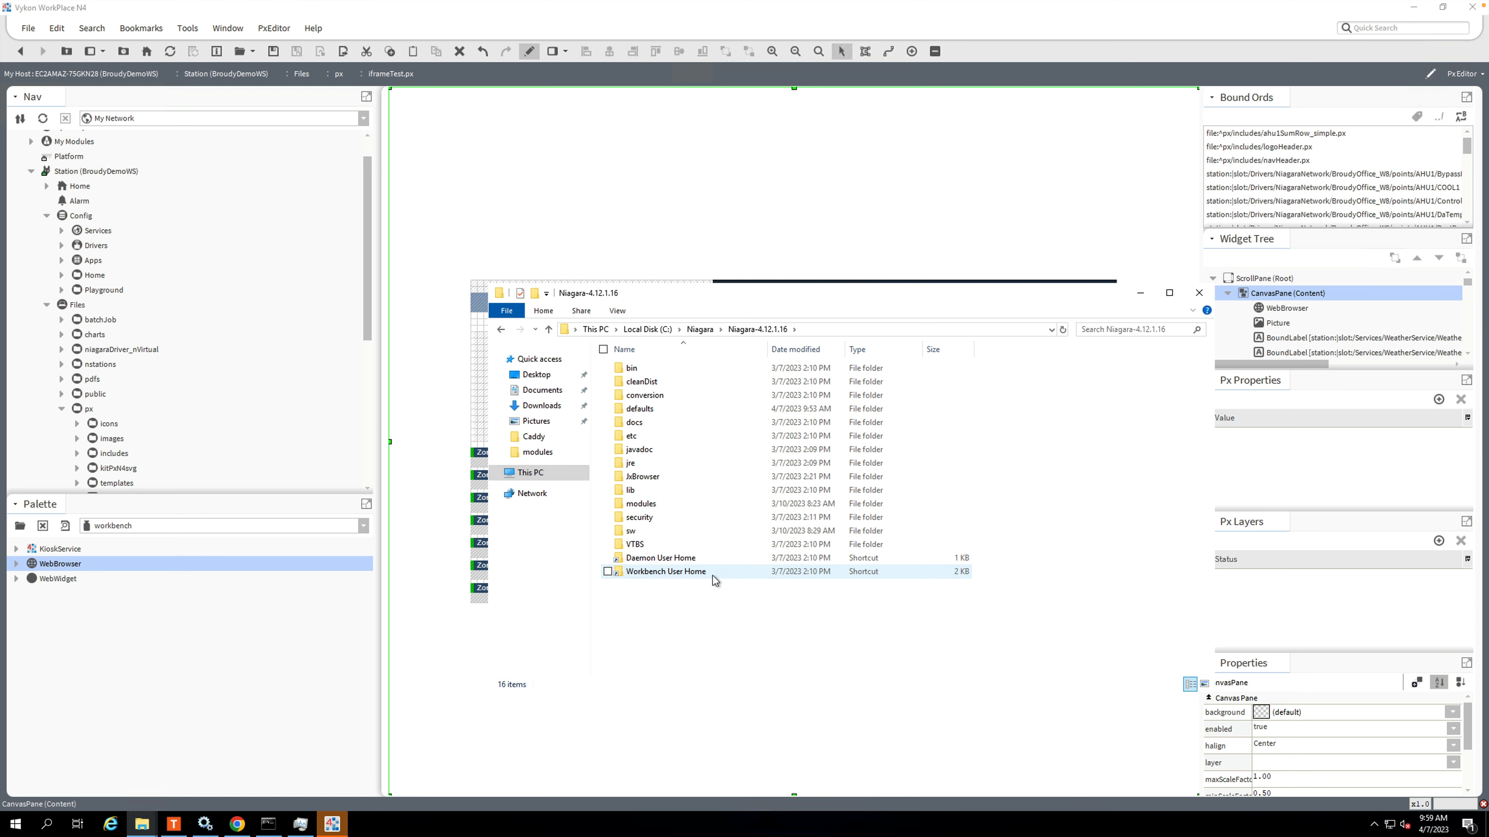
pyautogui.doubleClick(639, 409)
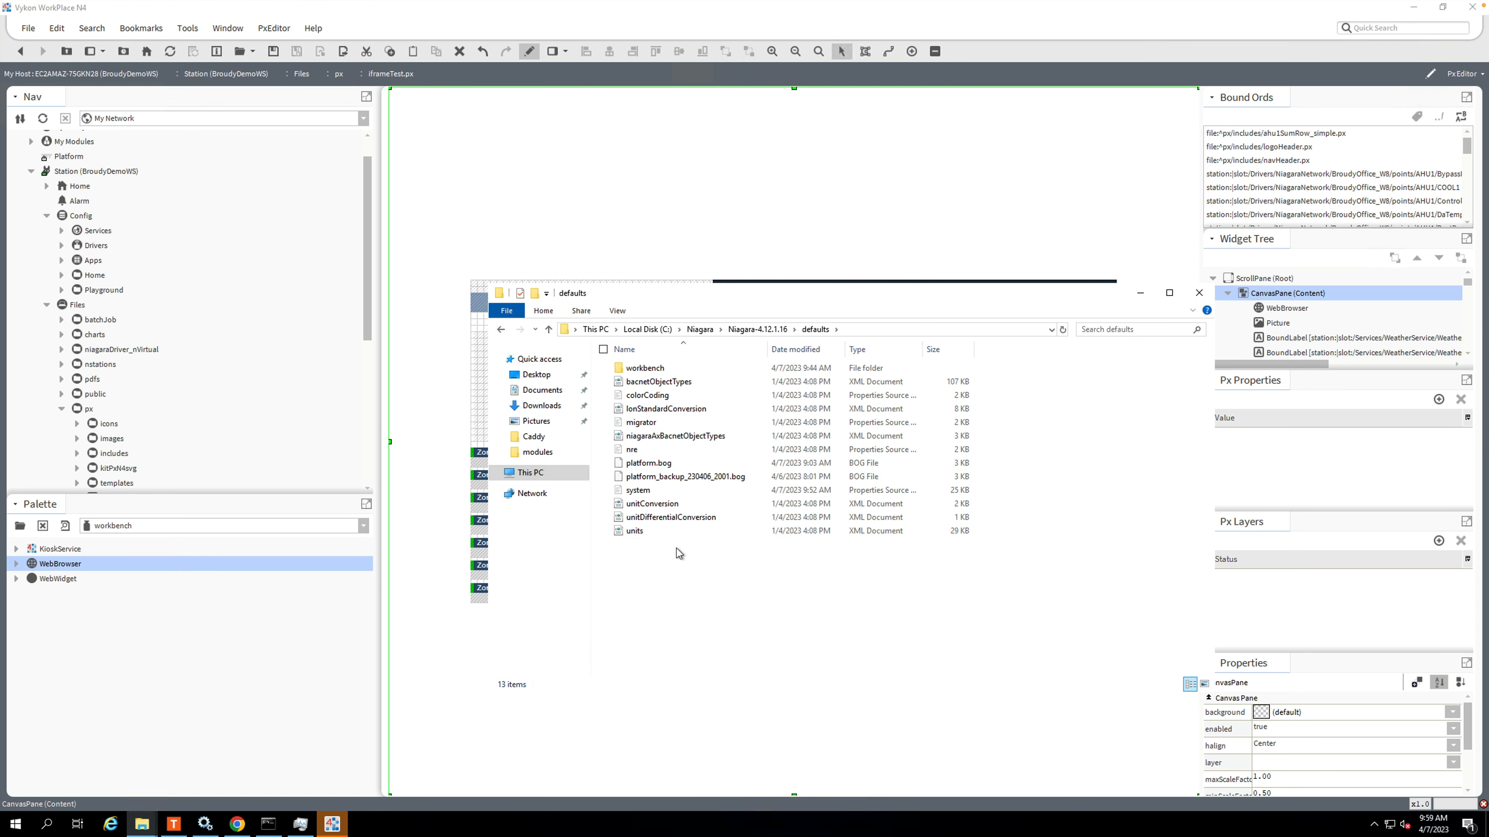
pyautogui.click(656, 492)
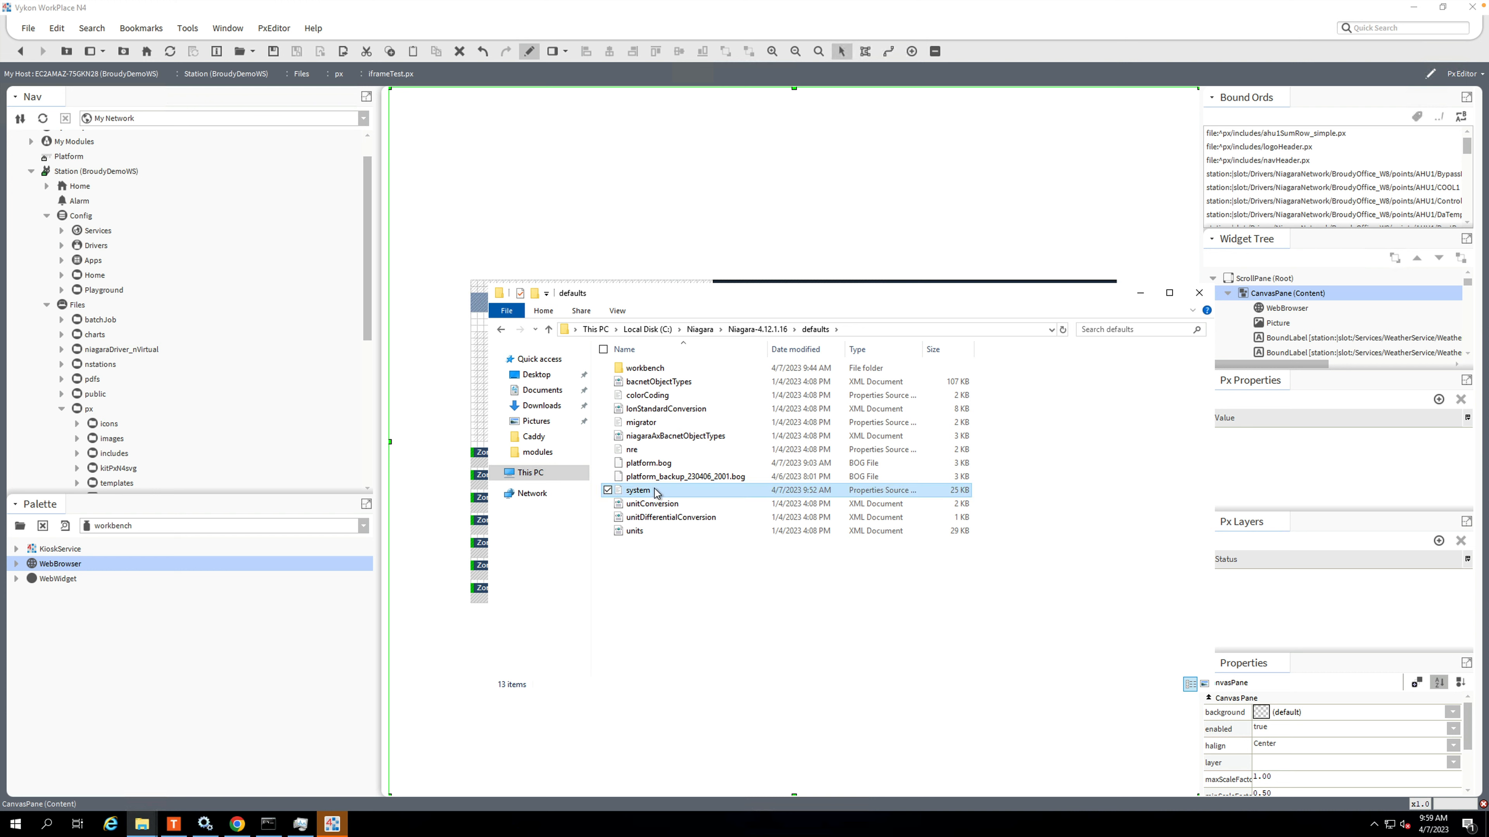
pyautogui.rightClick(657, 498)
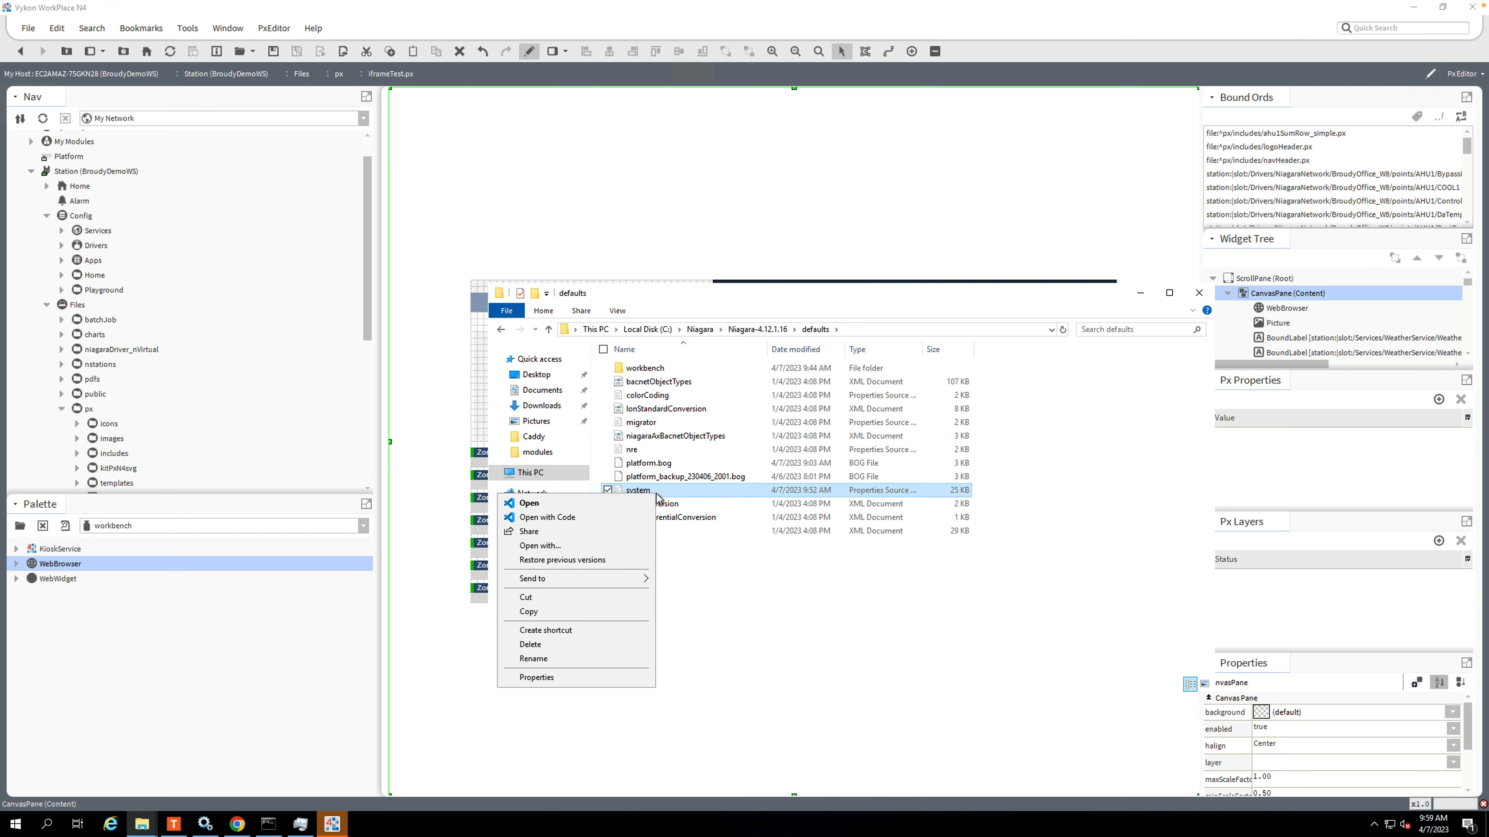
pyautogui.click(616, 504)
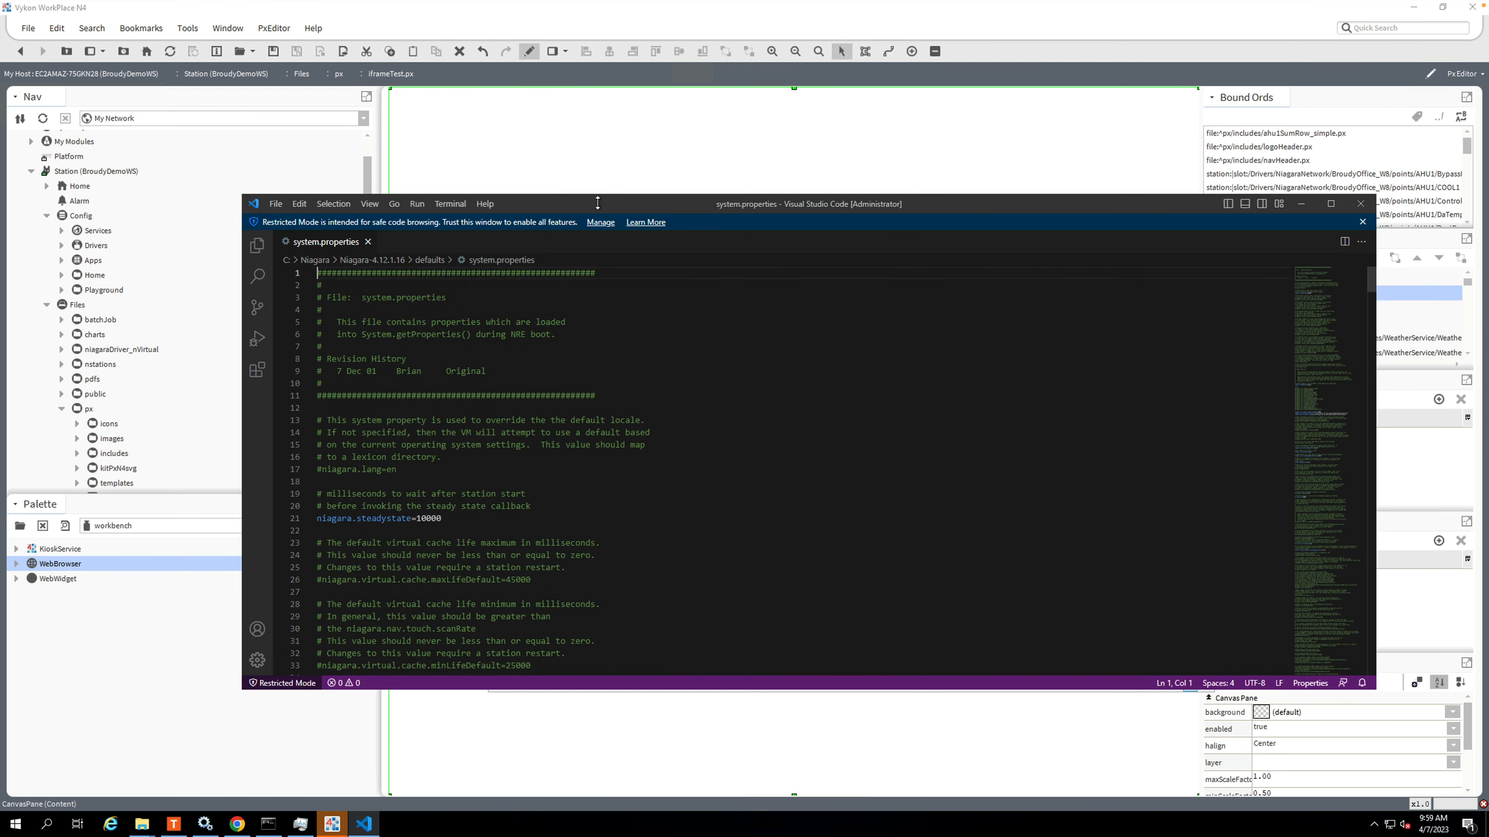
# Search system.properties for "urlwh" to locate the web browser URL whitelist properties.
pyautogui.click(602, 482)
pyautogui.hotkey('ctrl', 'f')
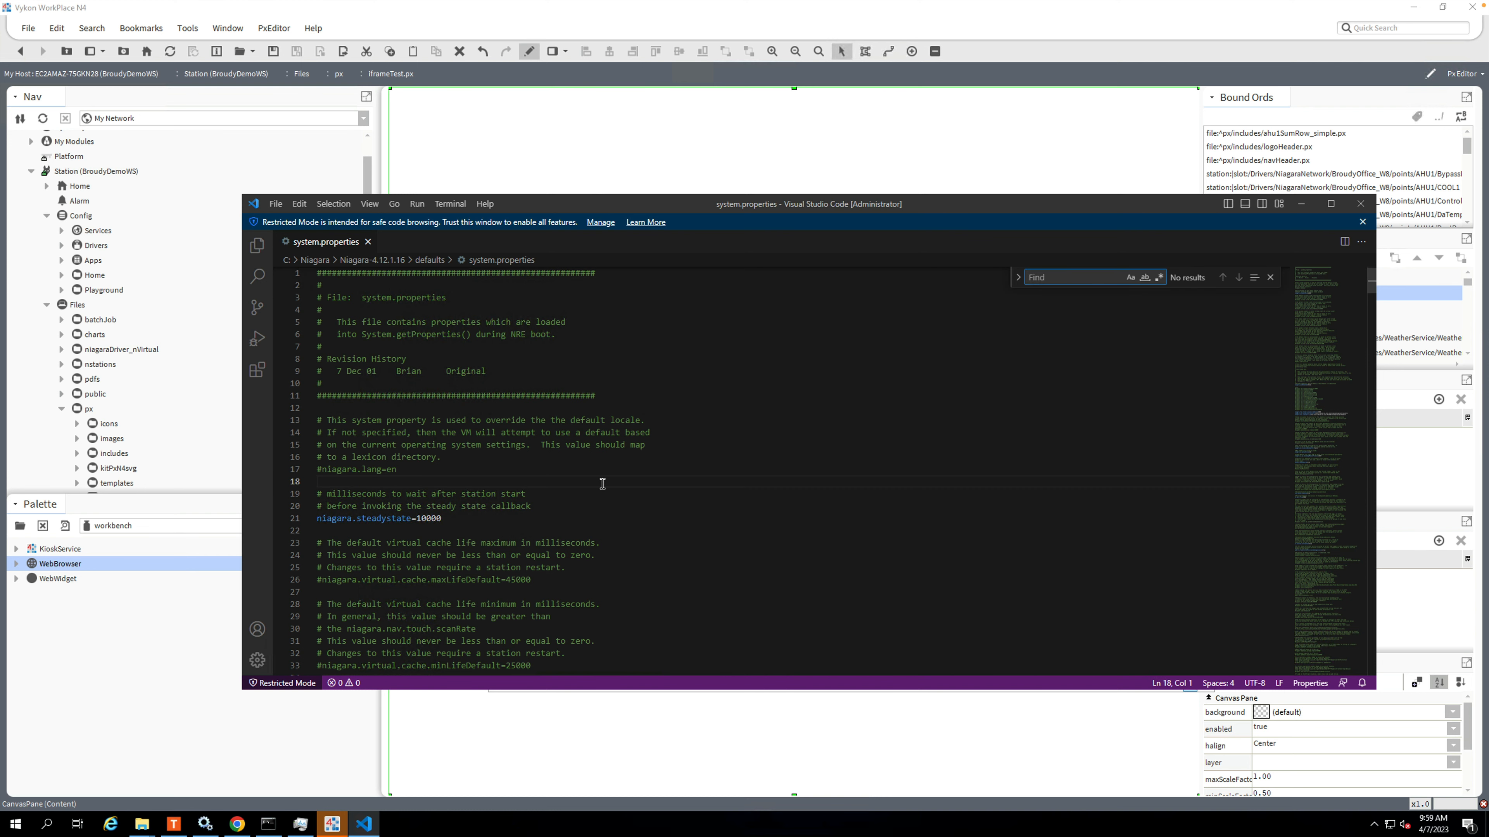
pyautogui.write('url')
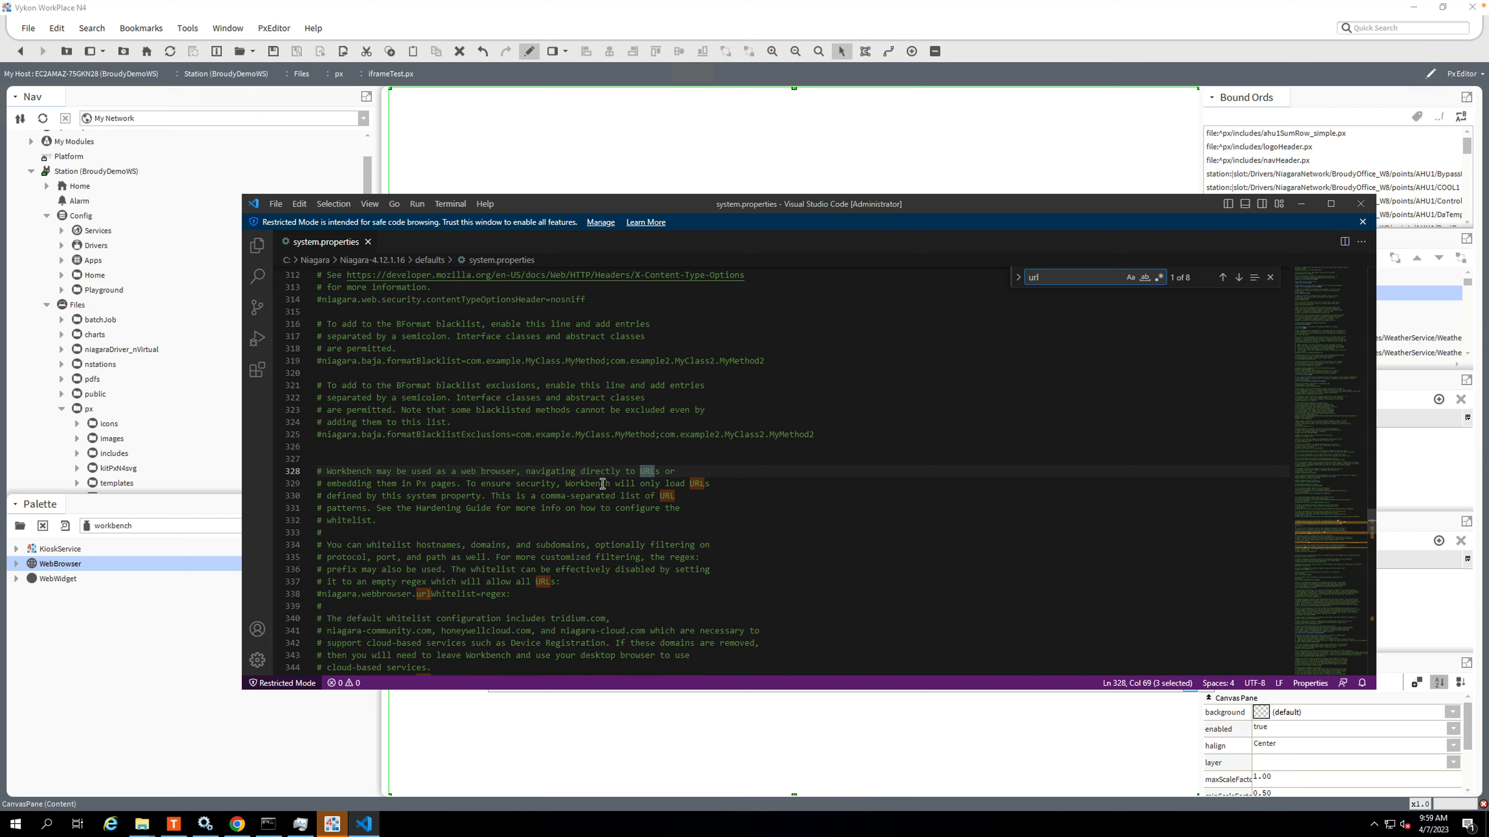
pyautogui.write('wh')
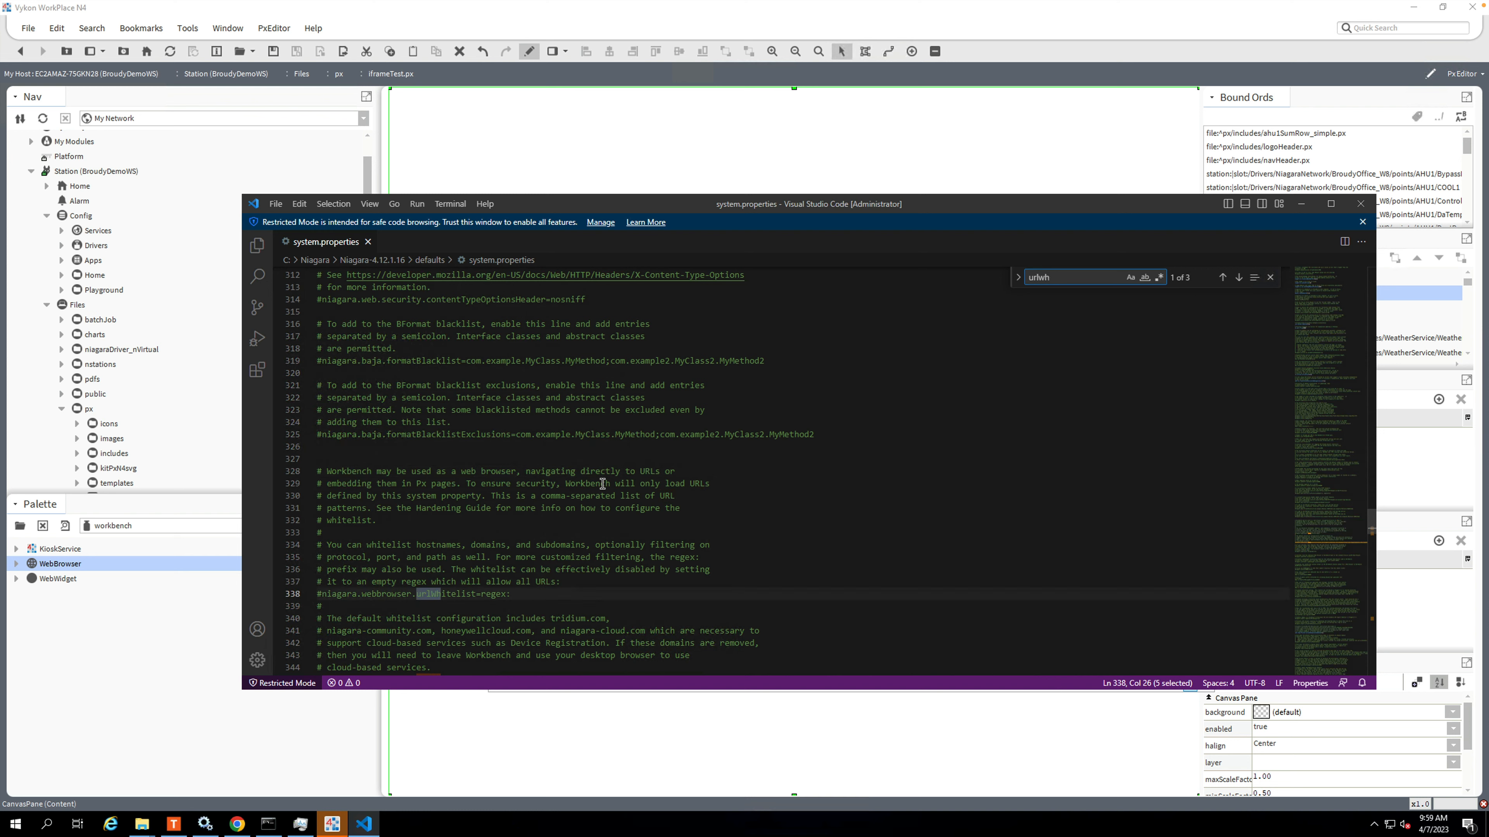
pyautogui.click(1266, 280)
pyautogui.scroll(-5, 314, 609)
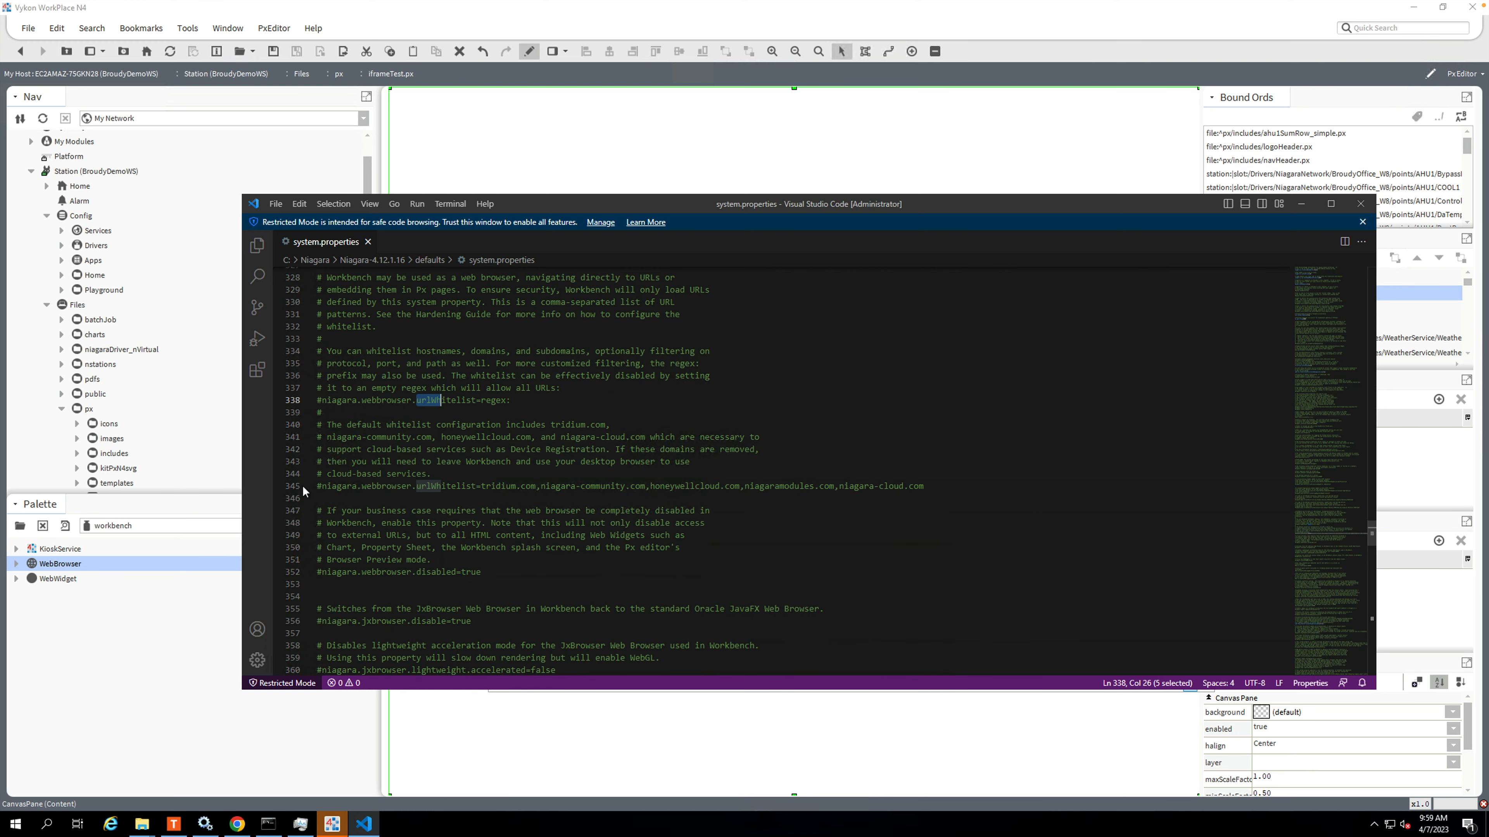
# Uncomment the niagara.webbrowser.urlWhitelist line that lists tridium.com and the other default domains.
pyautogui.click(334, 486)
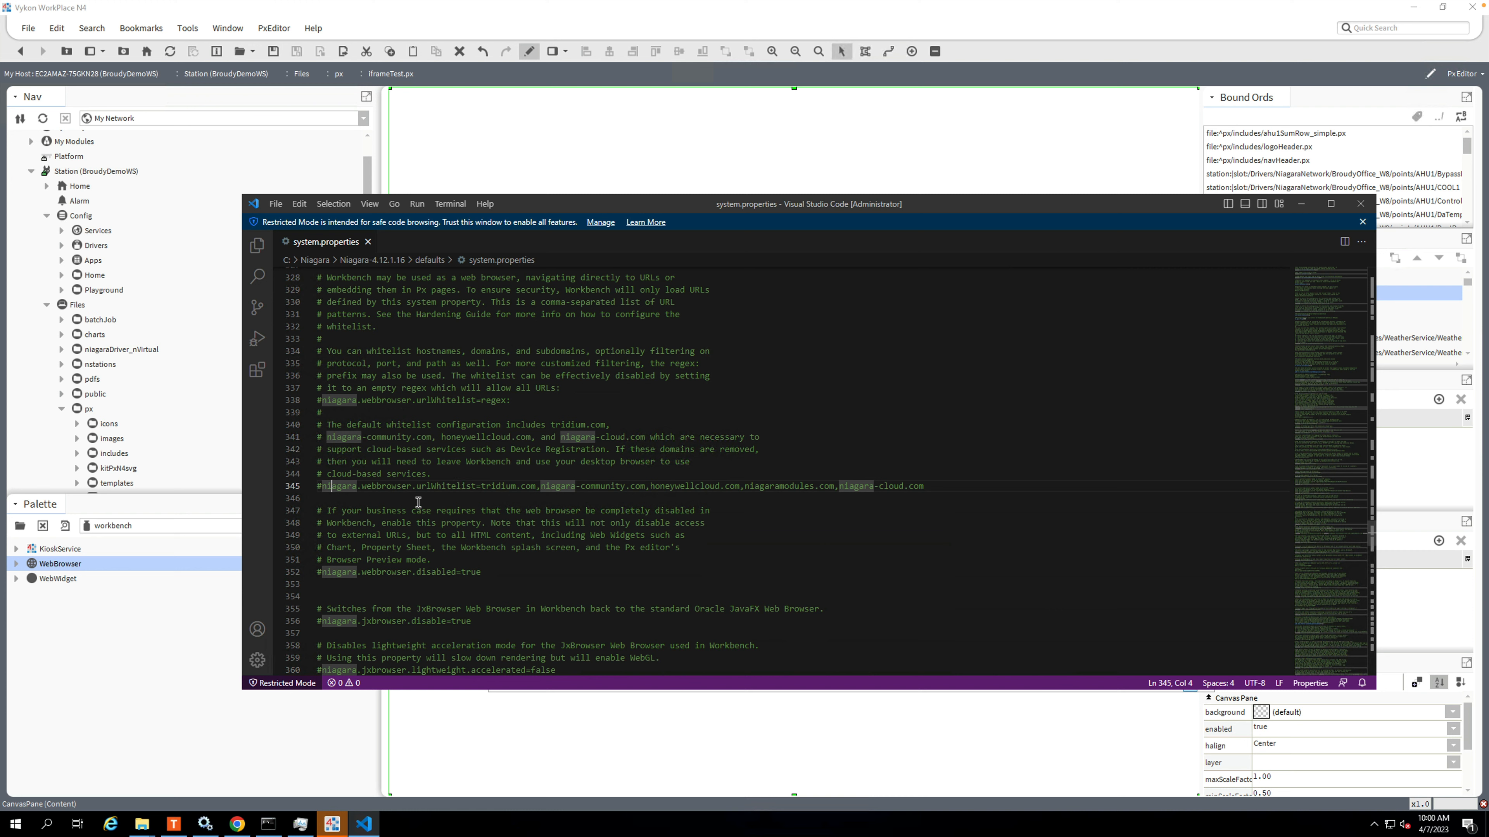
pyautogui.click(318, 486)
pyautogui.press('Delete')
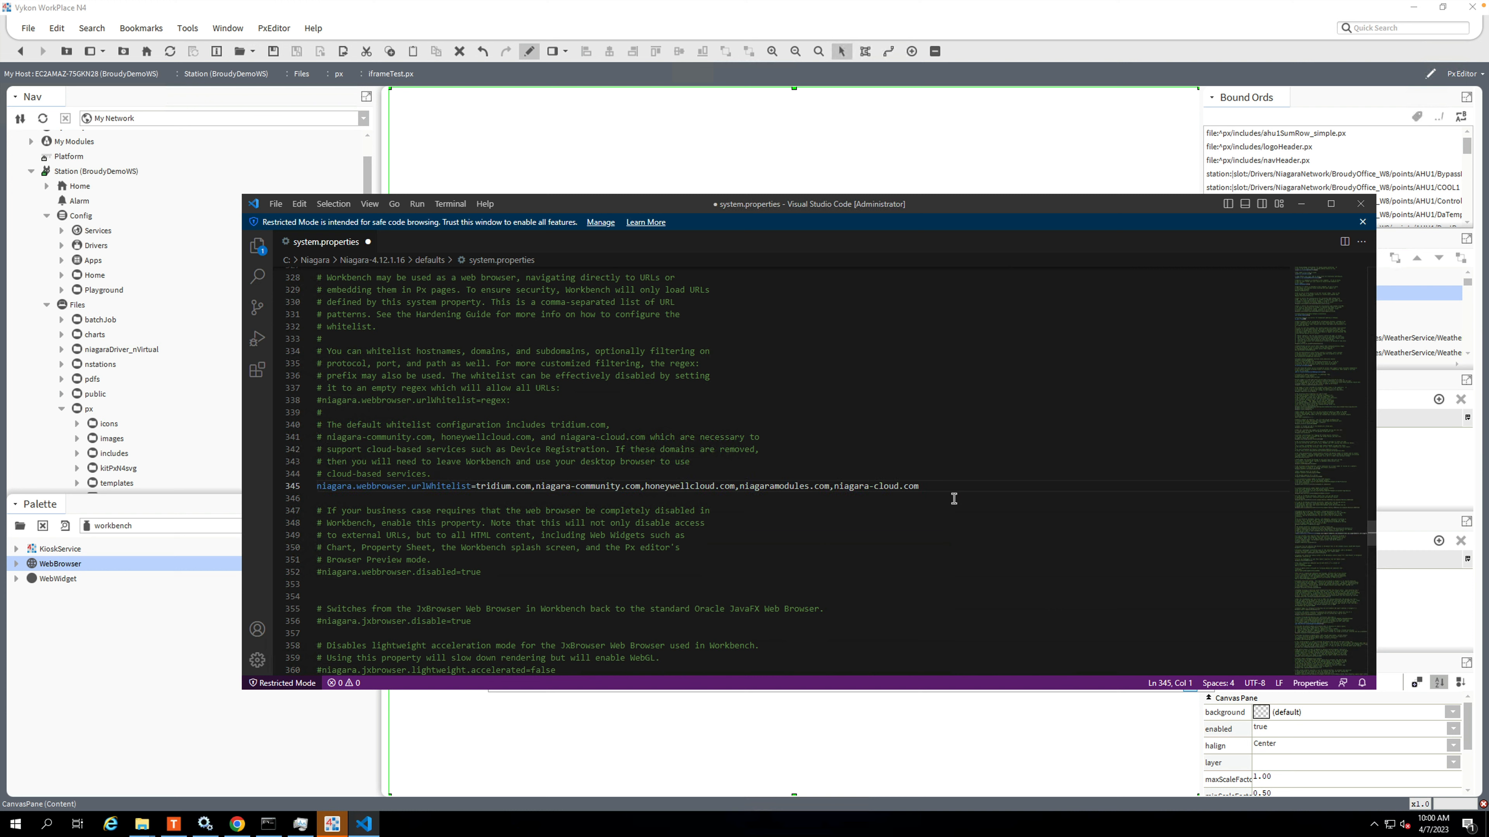
pyautogui.press('Left')
# Append google.com to the comma-separated urlWhitelist domains and save system.properties.
pyautogui.click(942, 486)
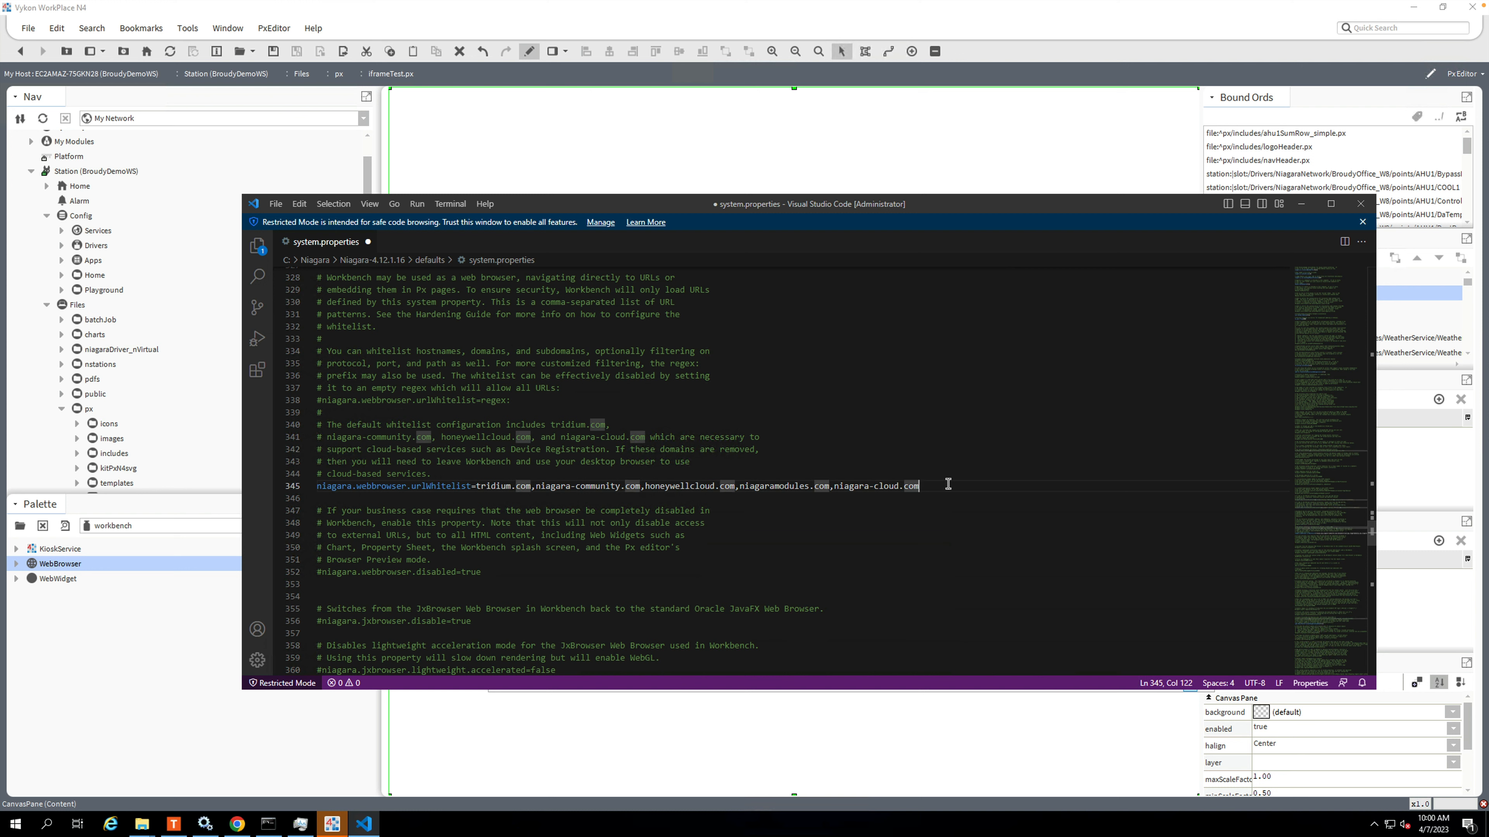
pyautogui.write(',')
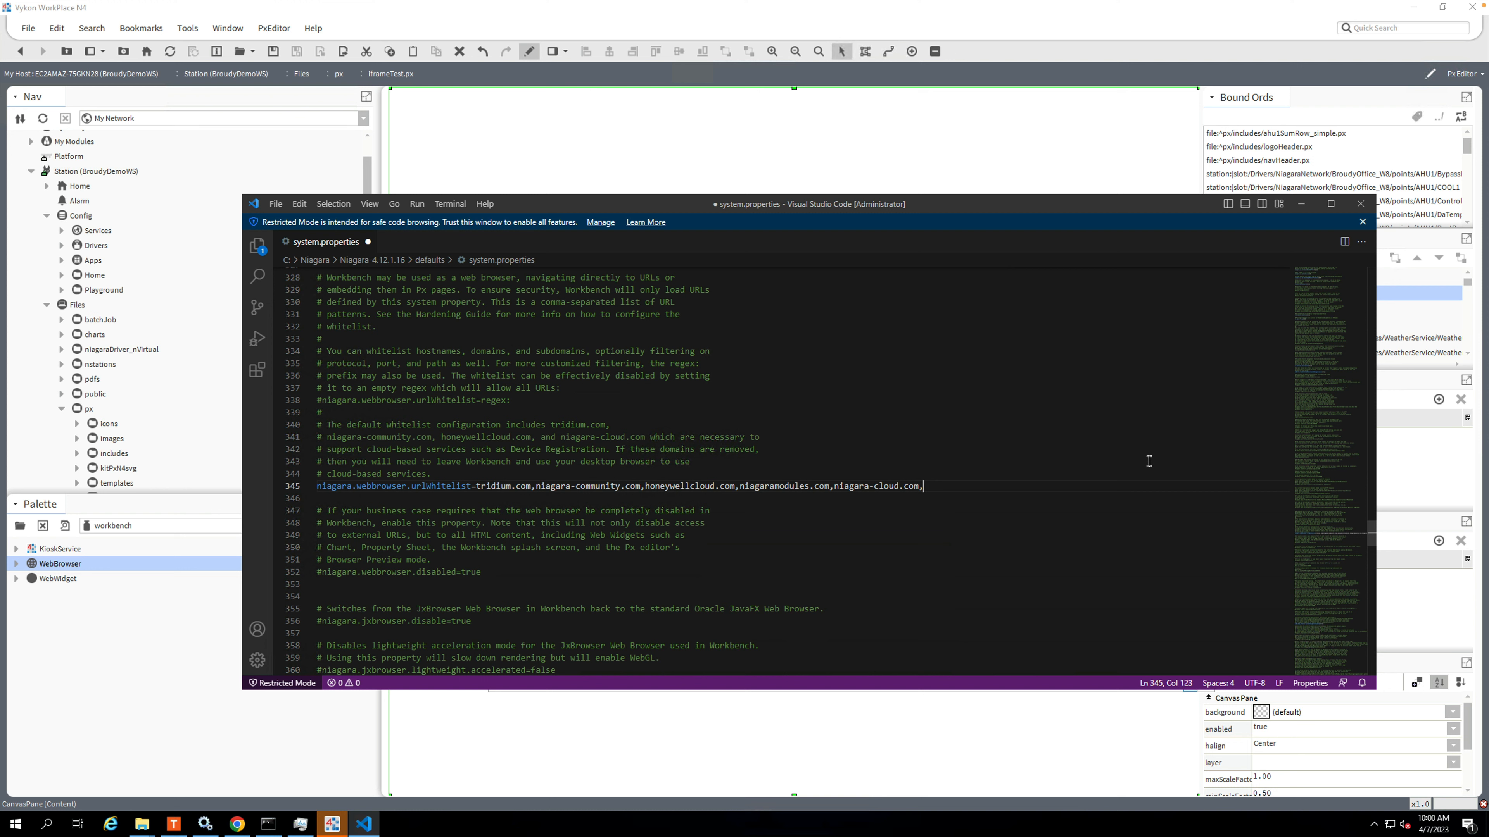
pyautogui.write('goo')
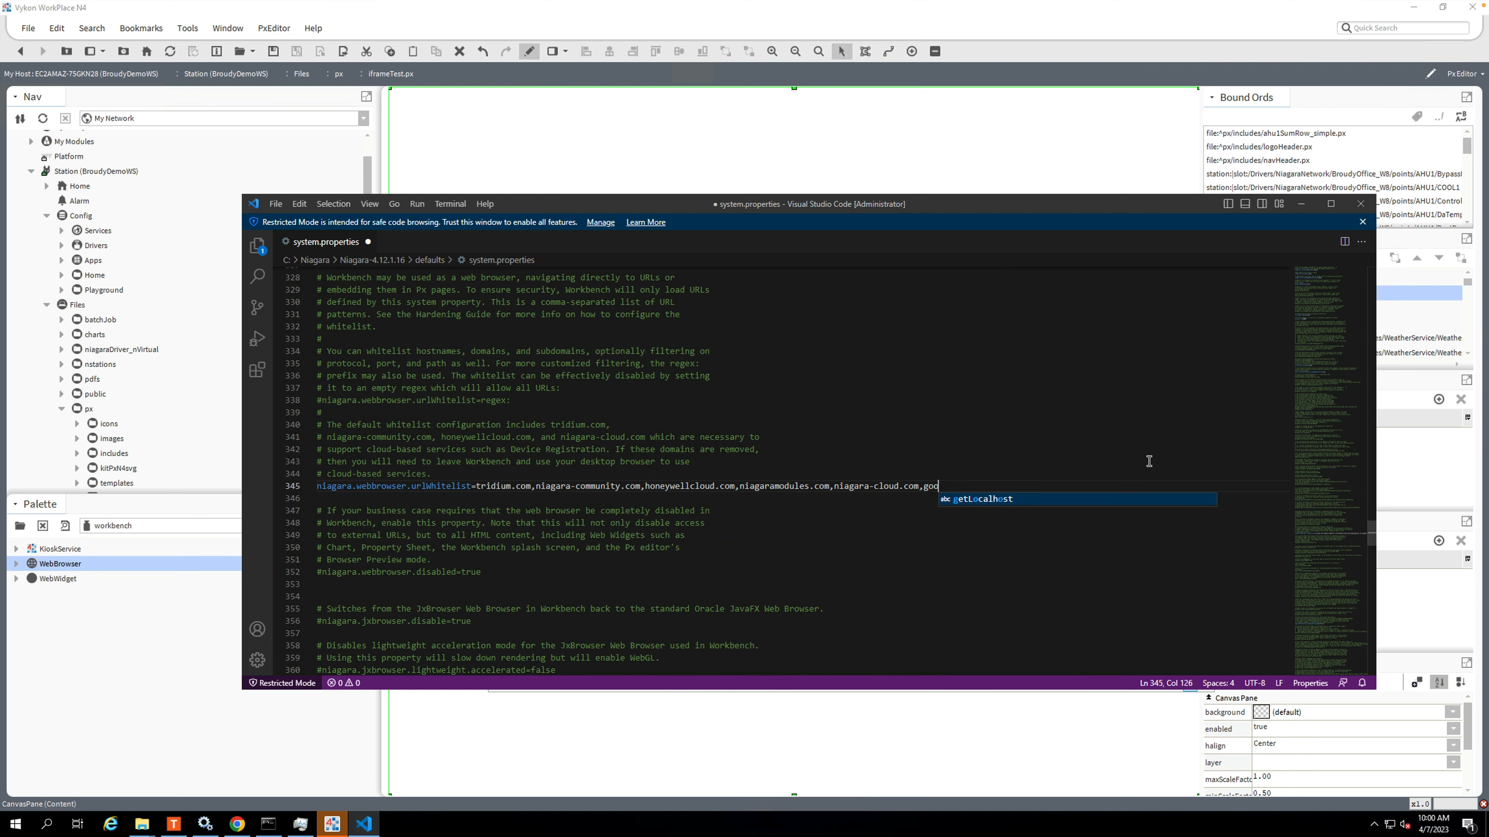
pyautogui.write('gle.com')
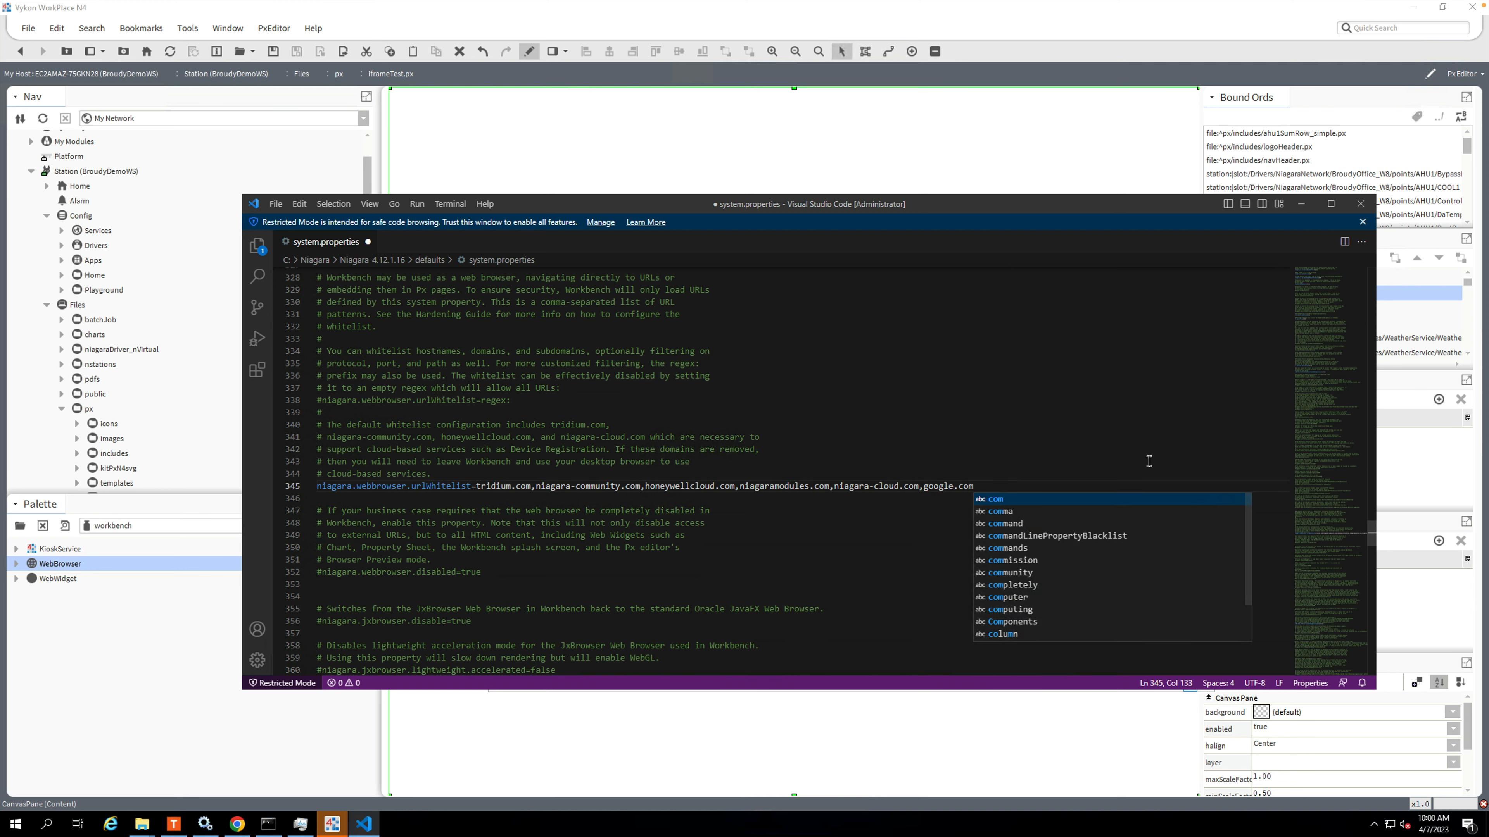
pyautogui.click(914, 510)
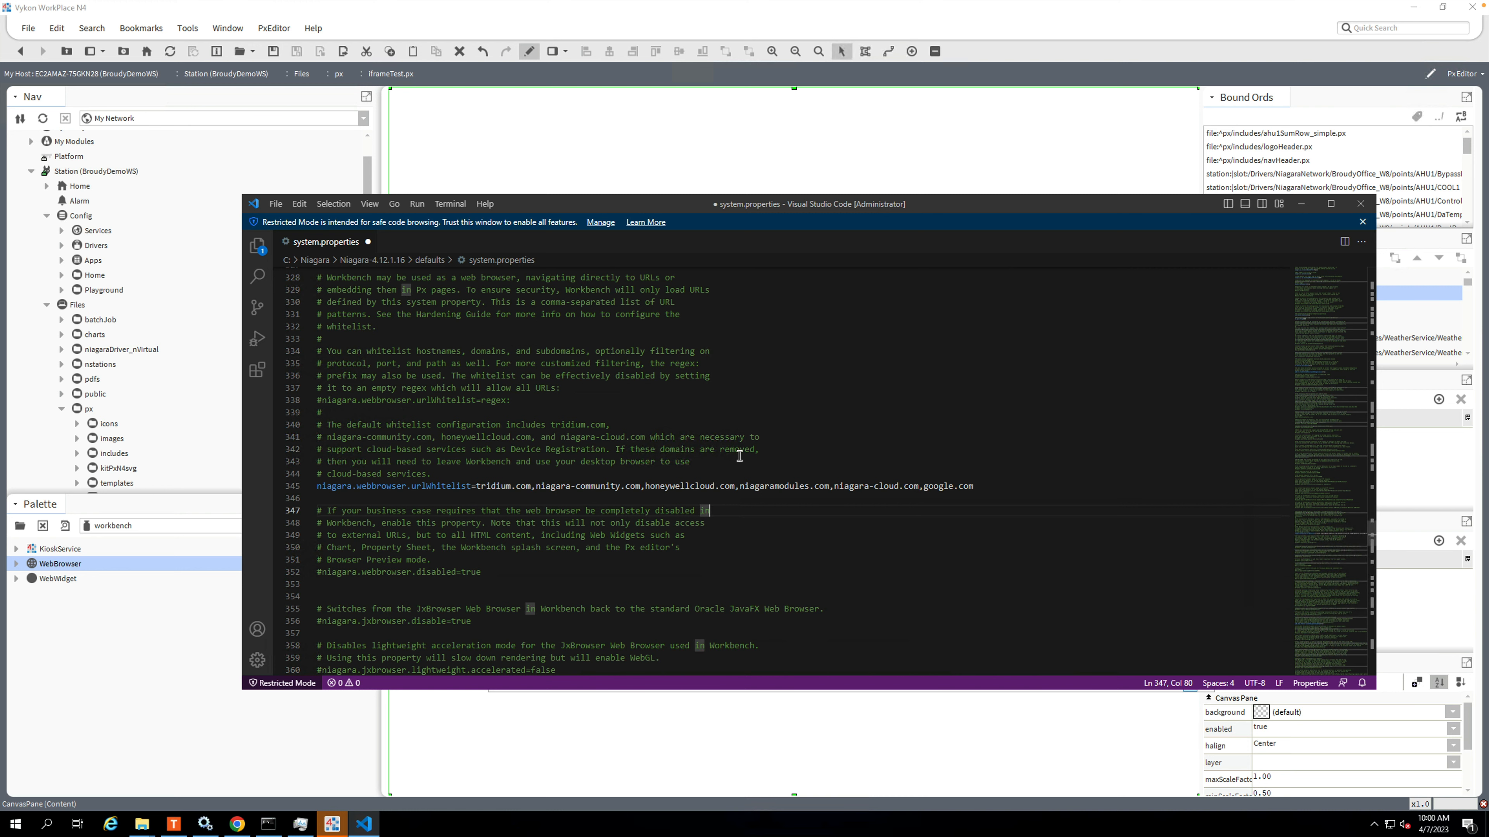
pyautogui.click(1055, 471)
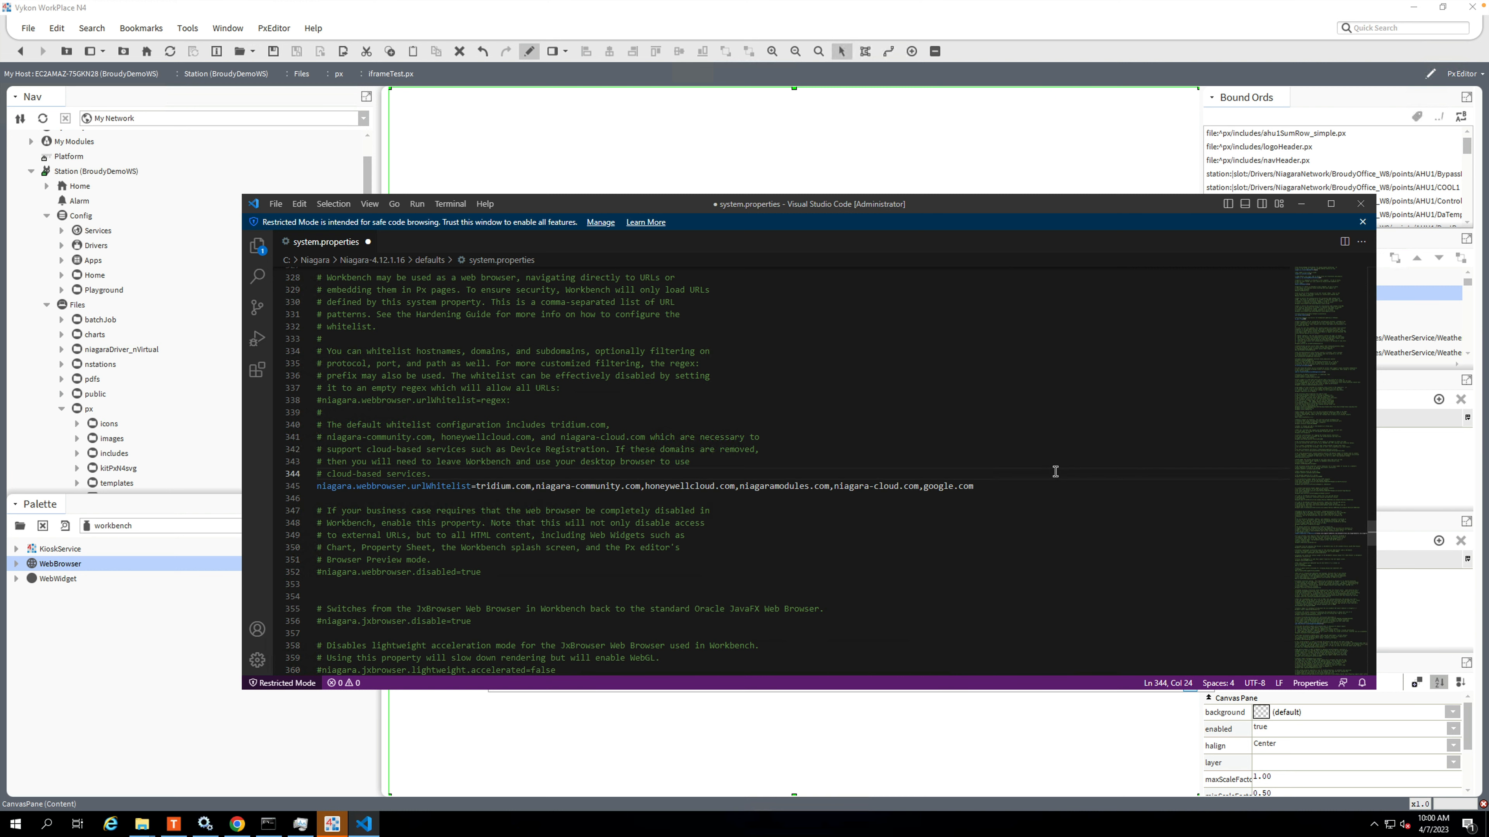
pyautogui.hotkey('ctrl', 's')
# Restart Vykon WorkPlace by closing it and launching WorkPlace N4 4.12.1.16 again.
pyautogui.click(779, 150)
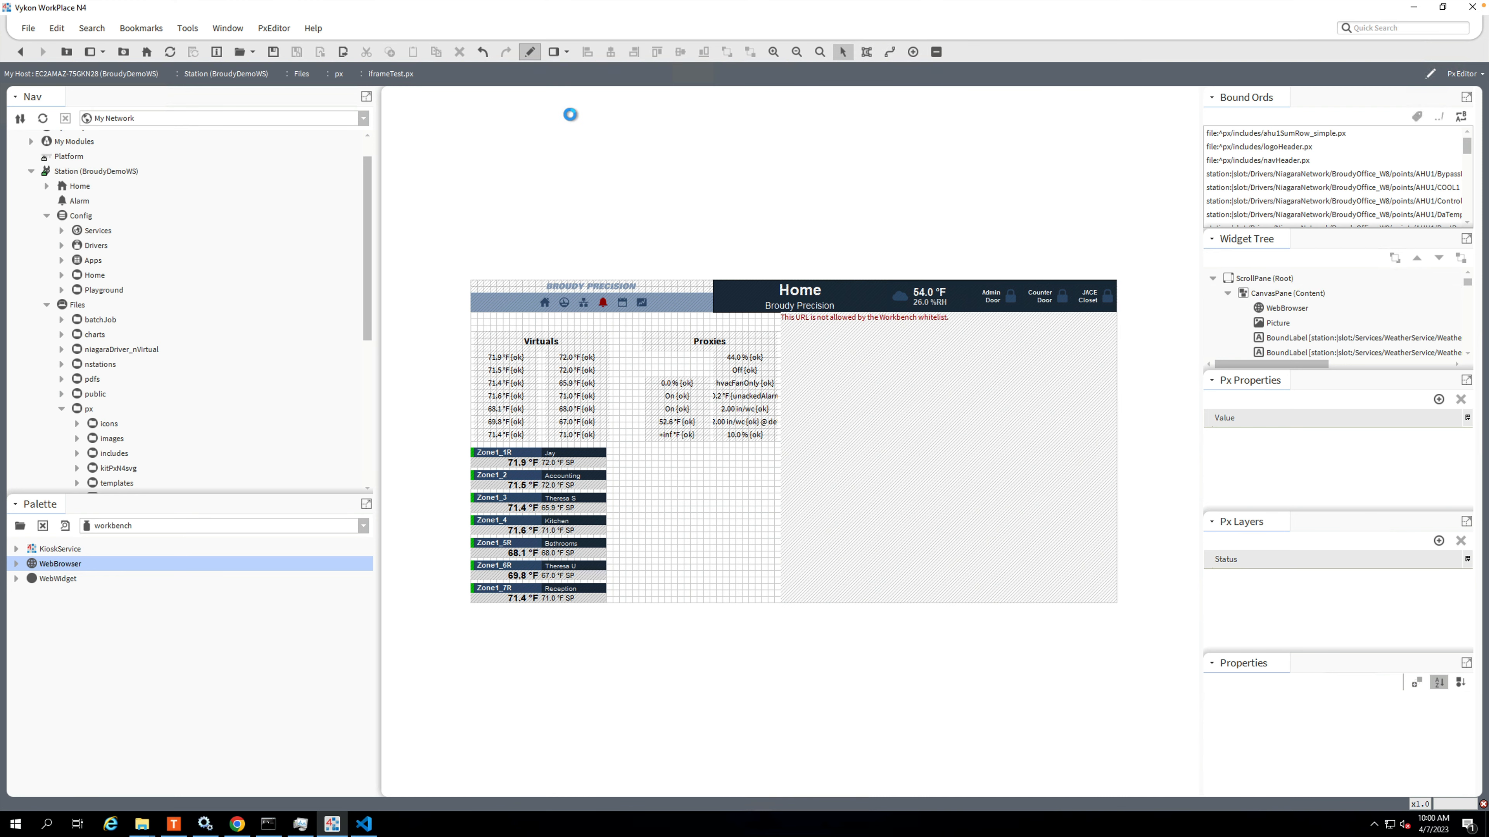
pyautogui.click(1473, 8)
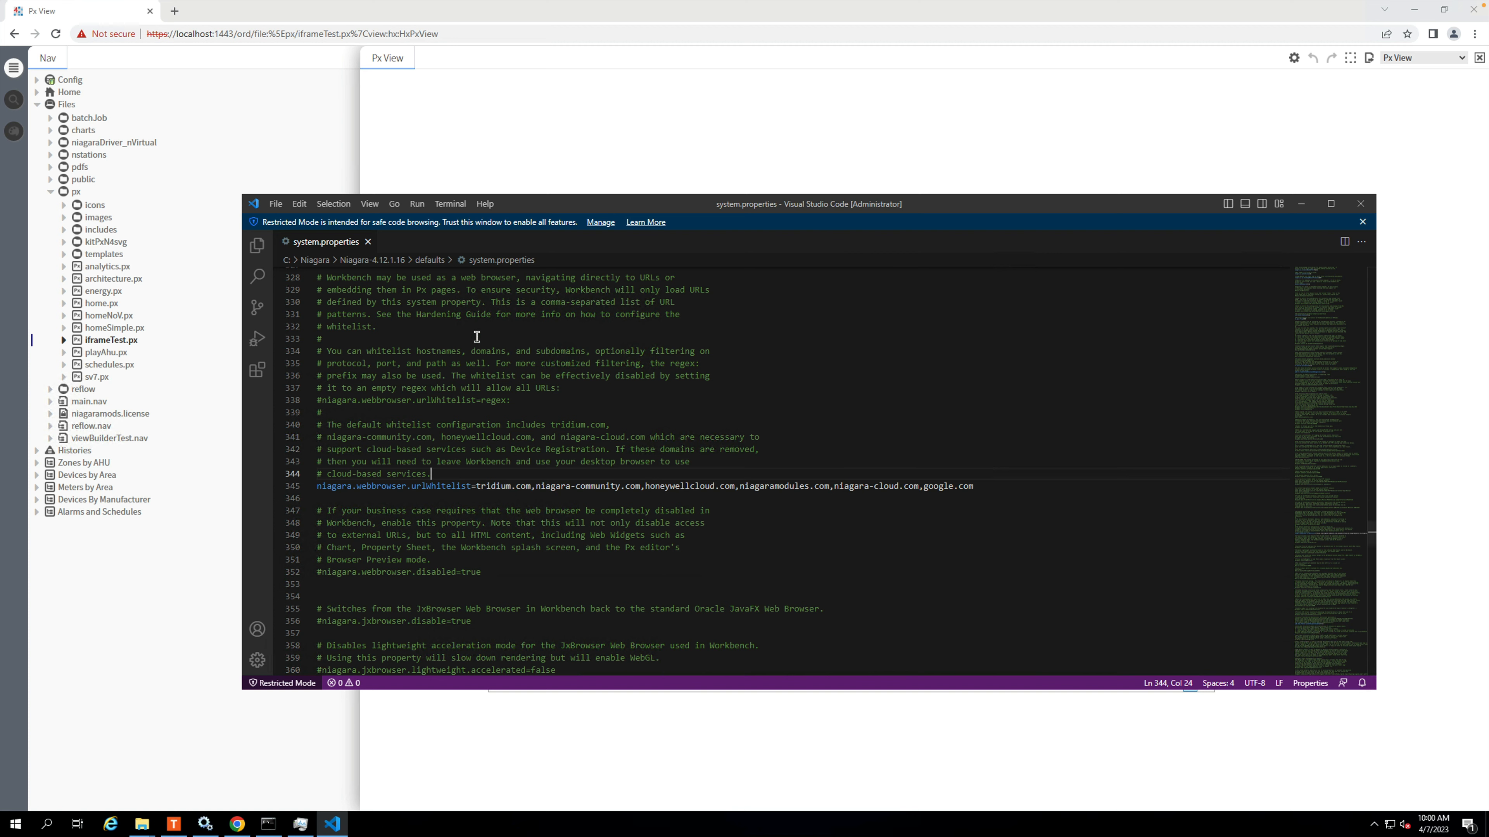
pyautogui.click(15, 824)
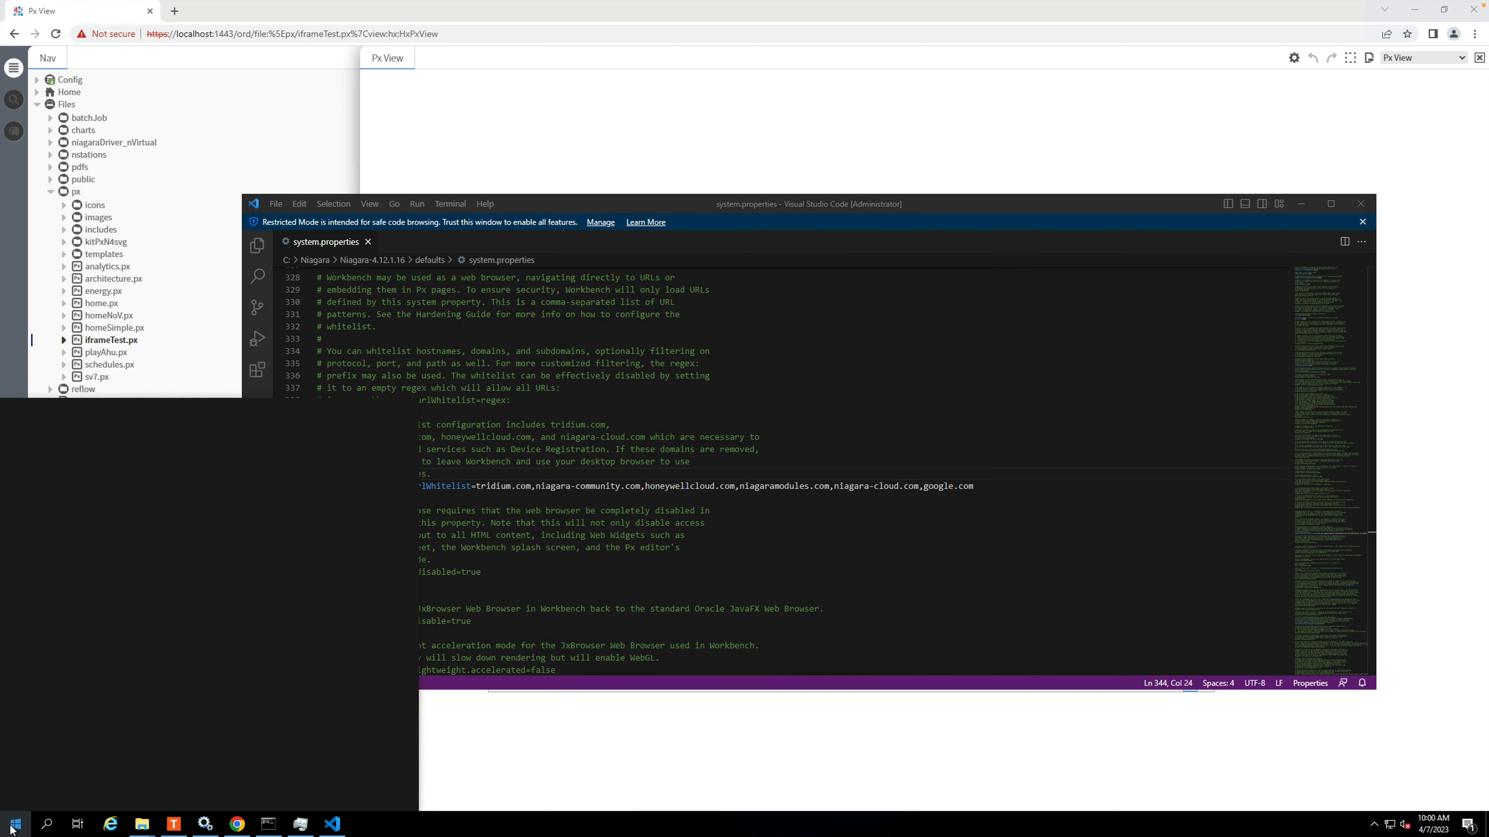
pyautogui.scroll(-1, 92, 593)
pyautogui.click(97, 604)
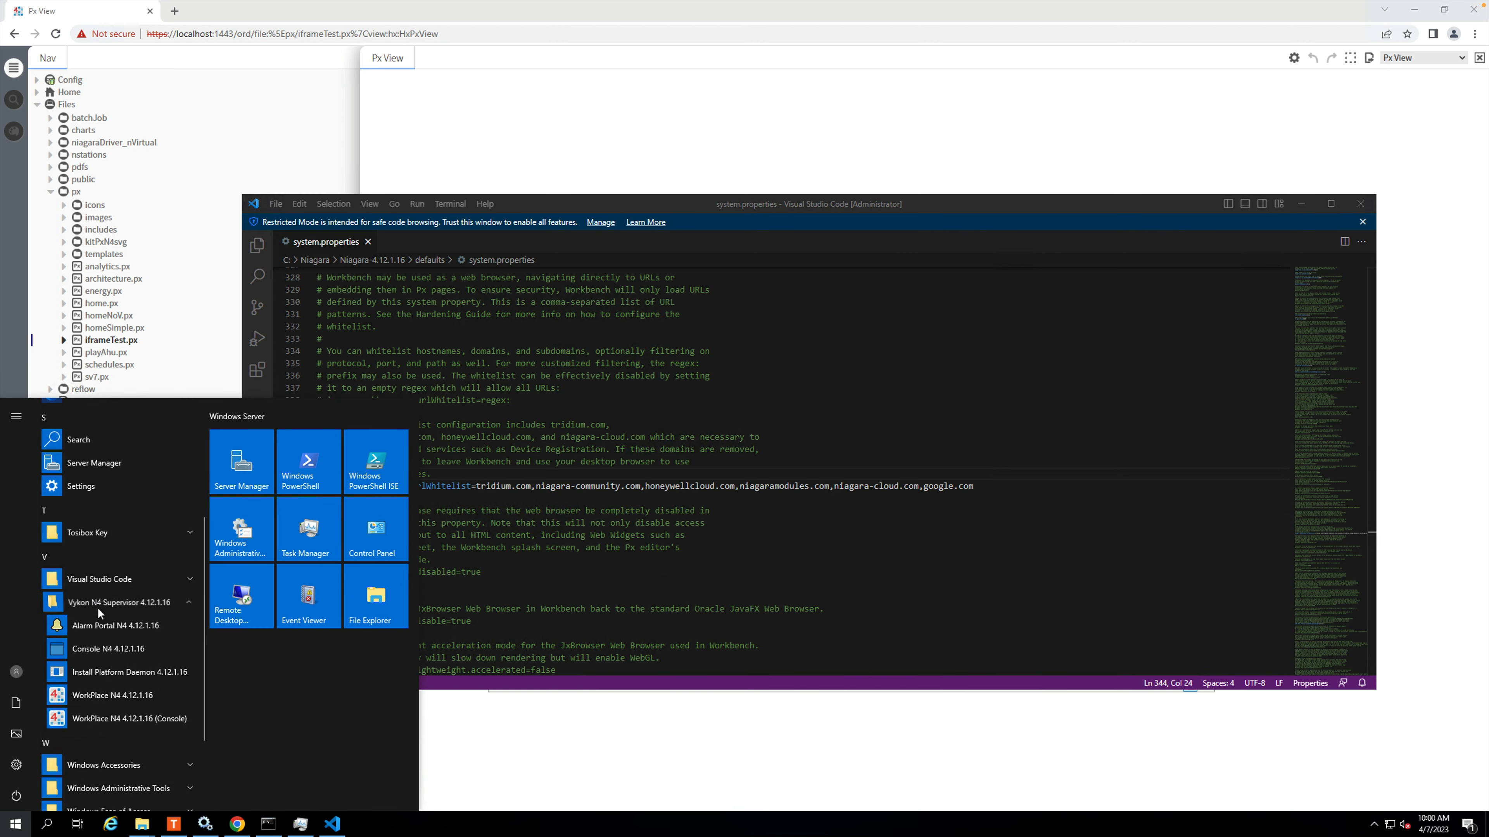
pyautogui.click(106, 702)
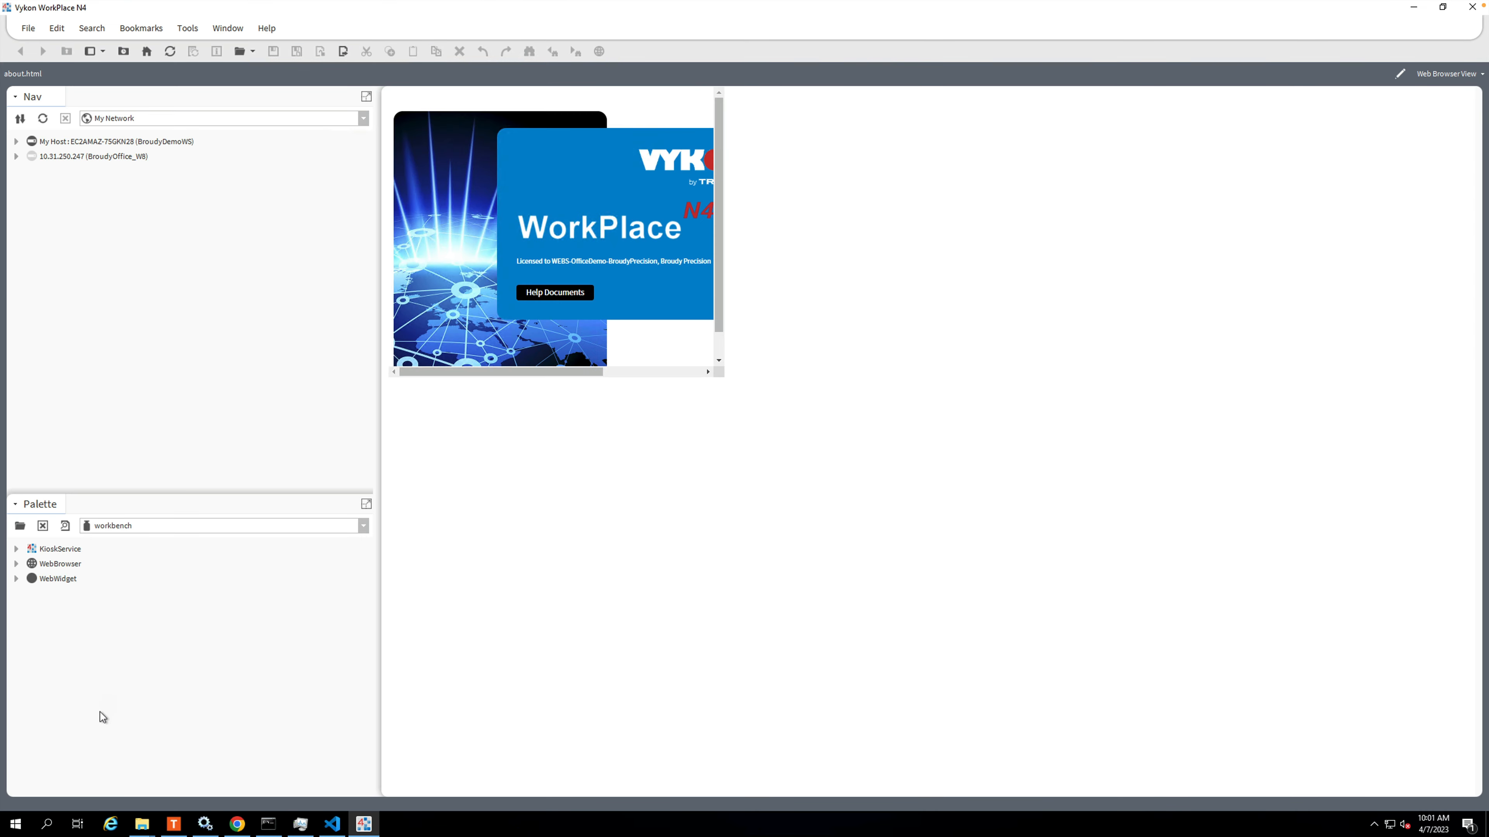
# Connect to the BroudyDemoWS station under My Host, entering the account password to log on.
pyautogui.click(16, 141)
pyautogui.doubleClick(67, 201)
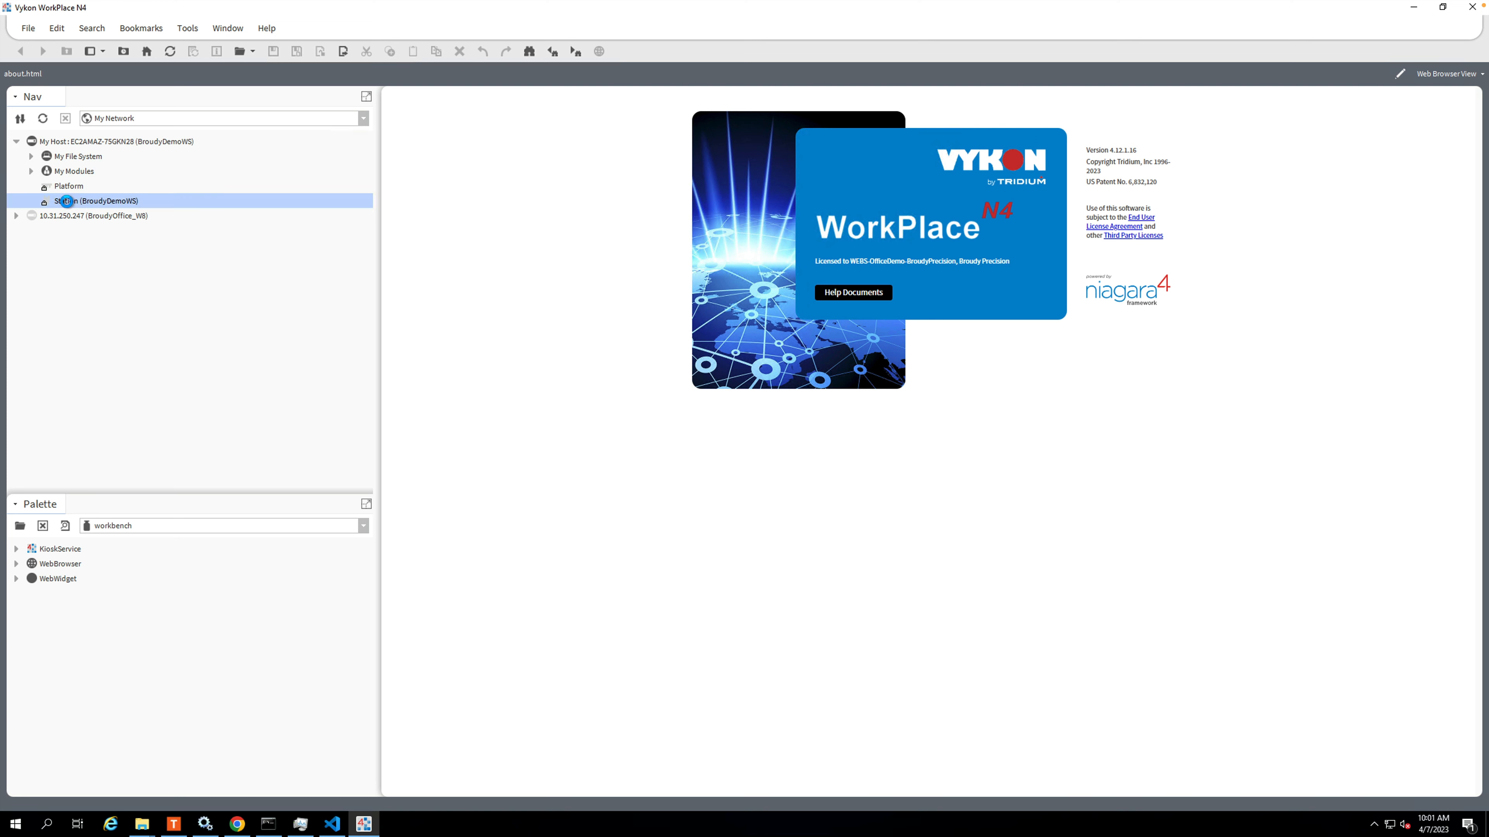
pyautogui.write('•')
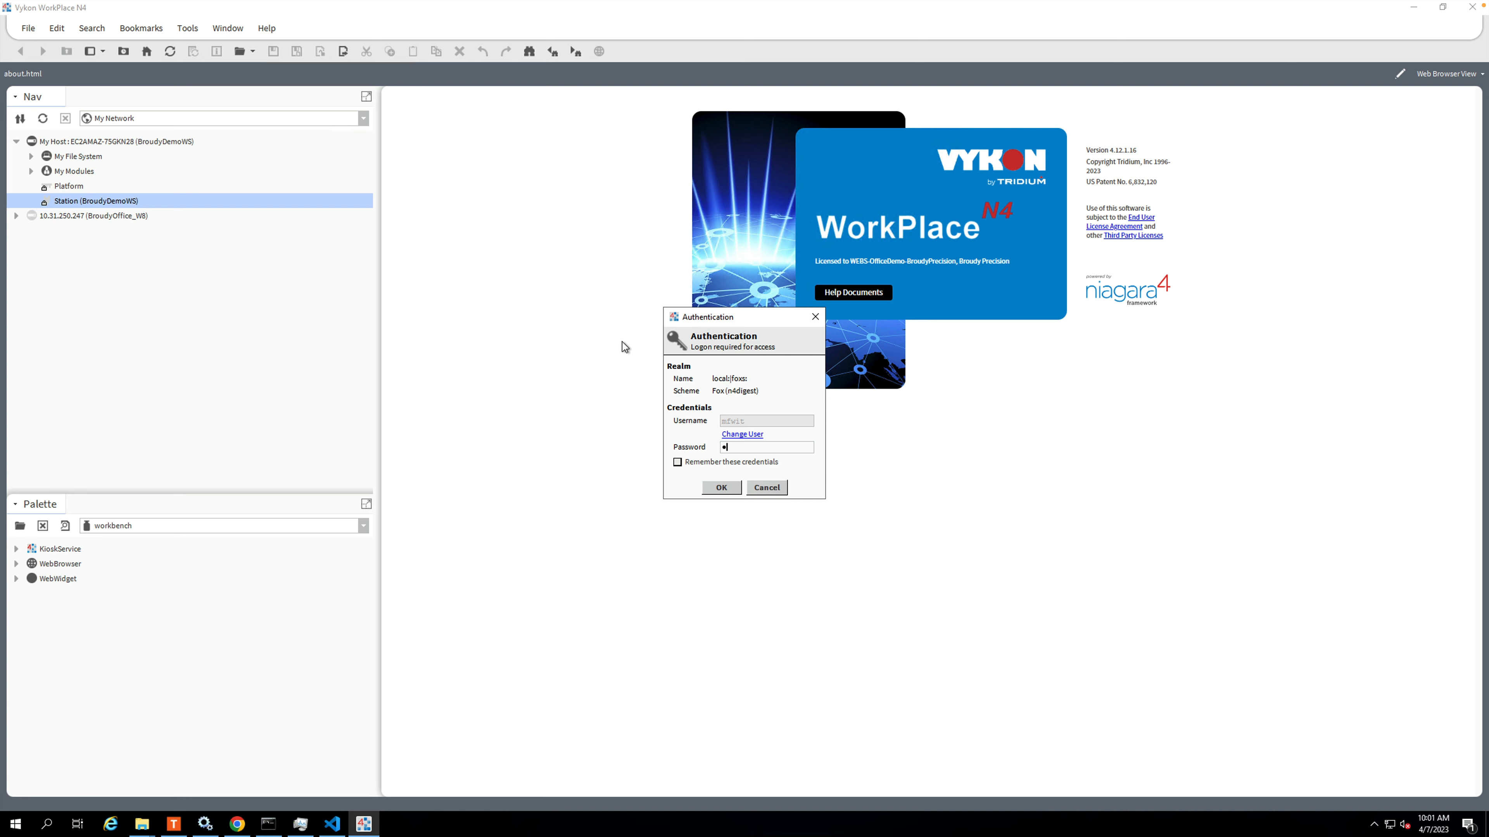
pyautogui.write('•••••••••')
pyautogui.press('Return')
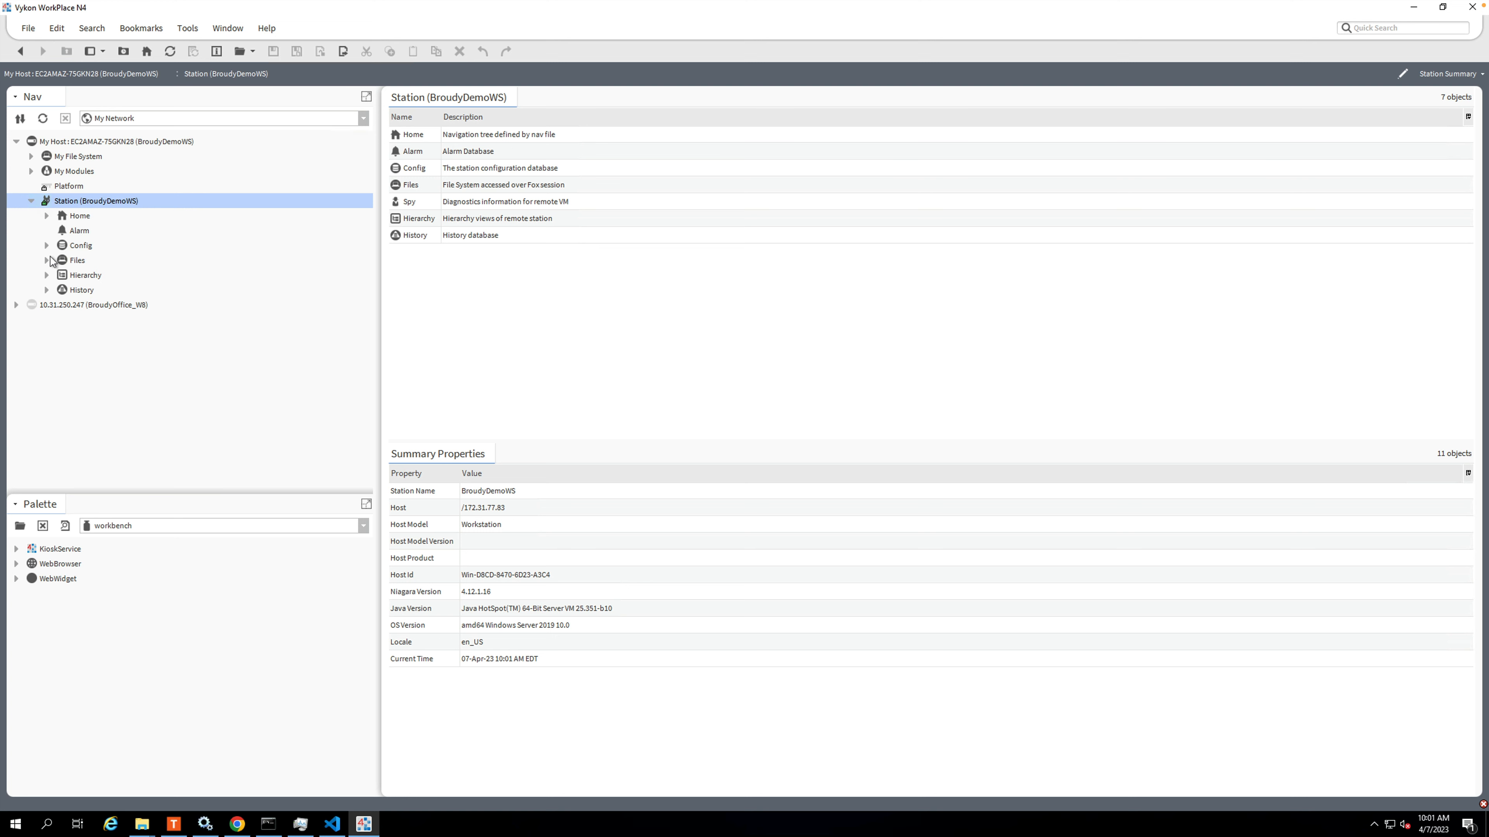
# Open iframeTest.px from the station's Files > px folder.
pyautogui.click(46, 245)
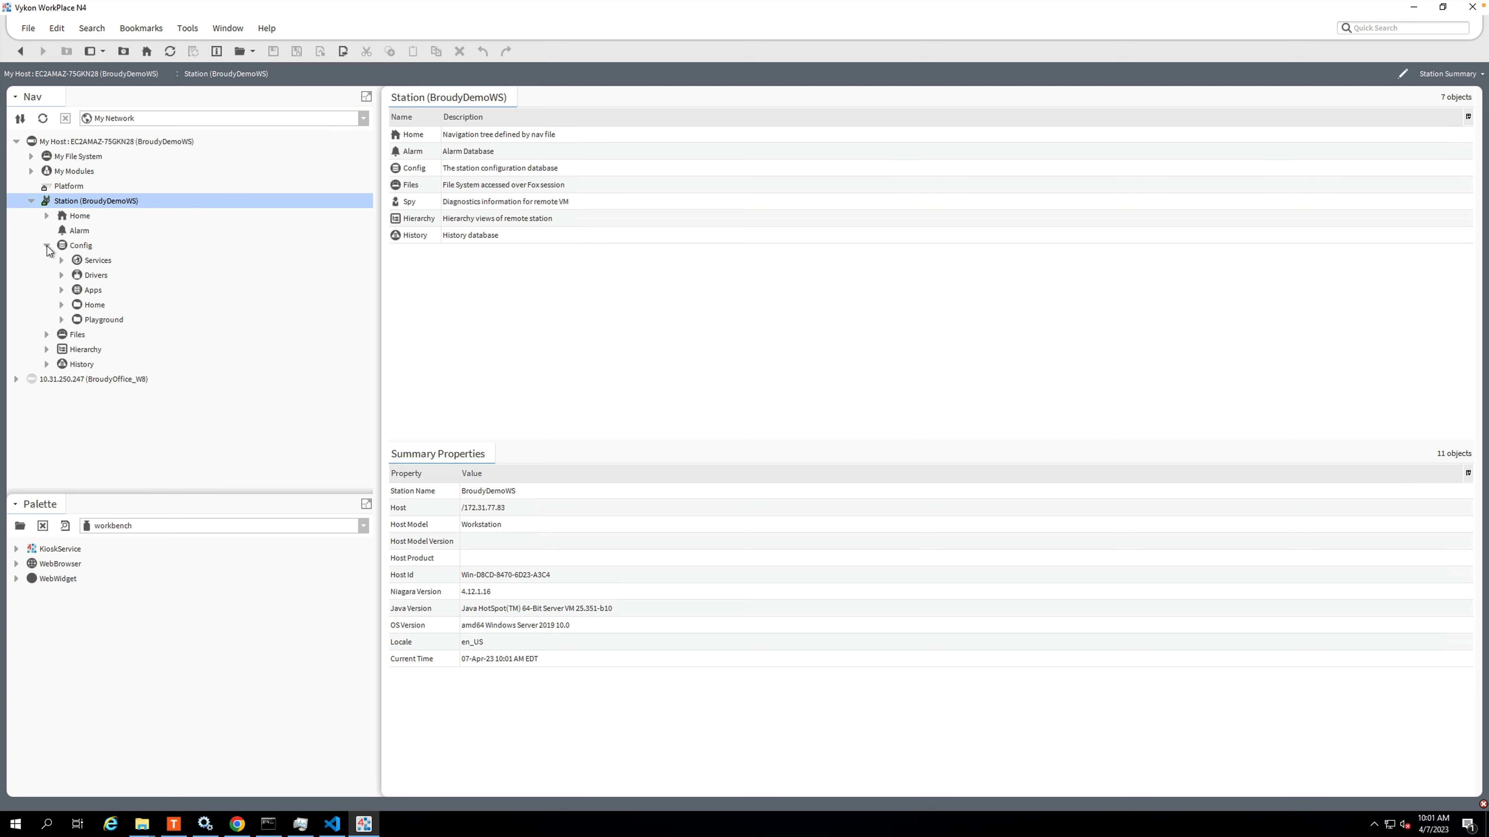
pyautogui.click(46, 334)
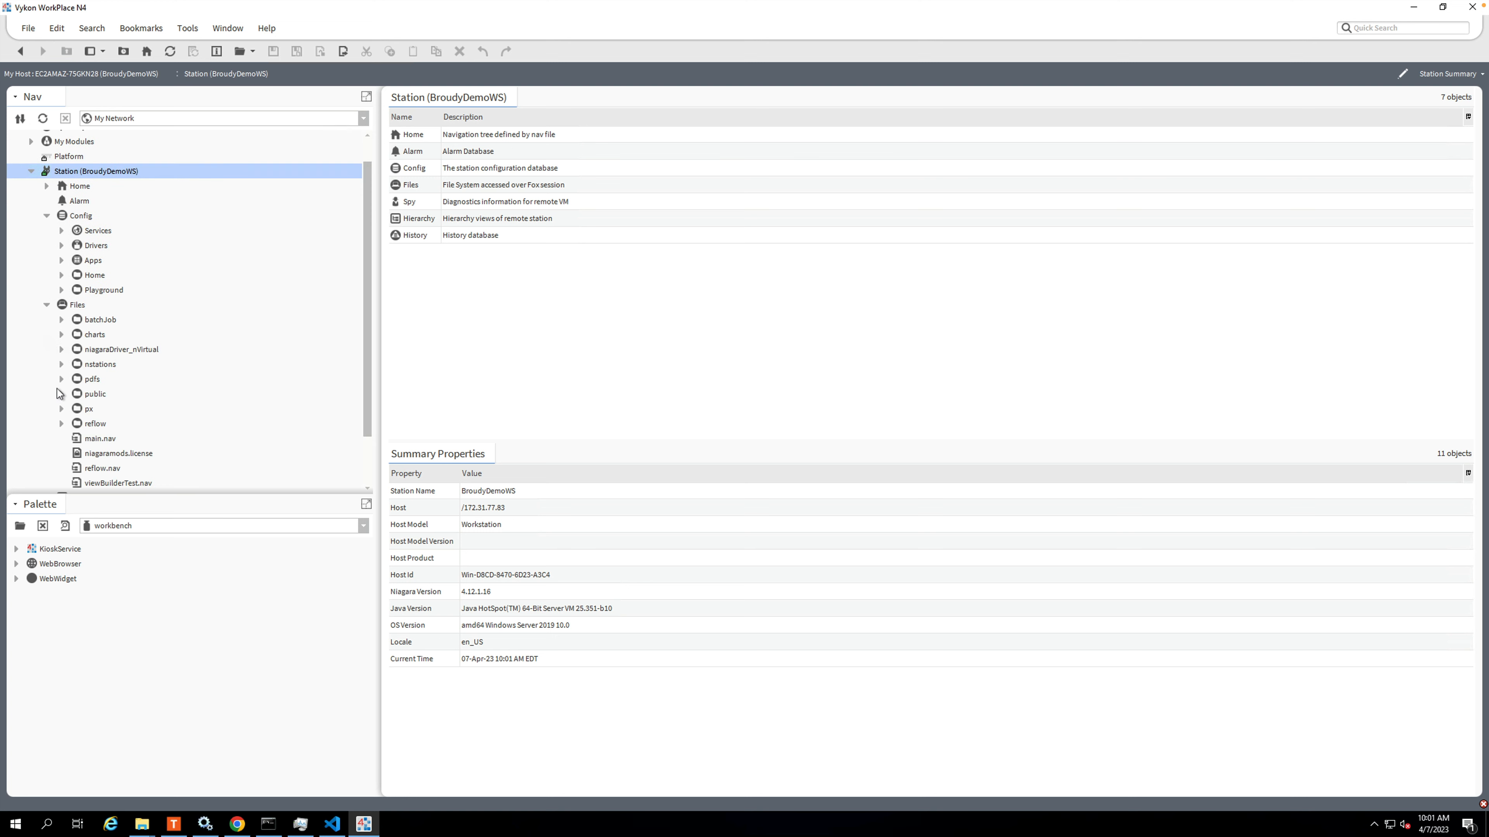
pyautogui.click(61, 409)
pyautogui.scroll(-4, 71, 400)
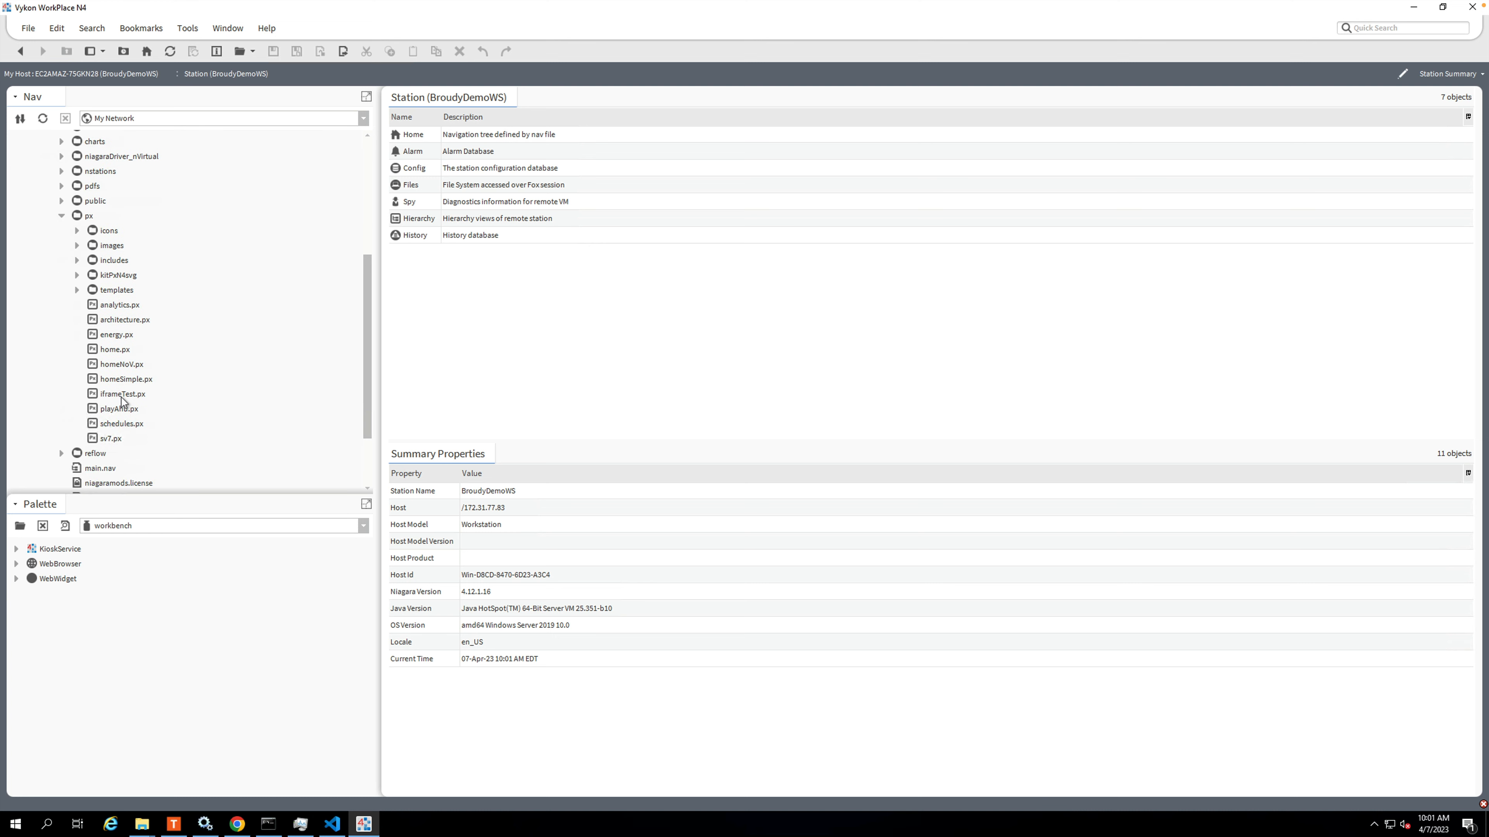
pyautogui.click(122, 393)
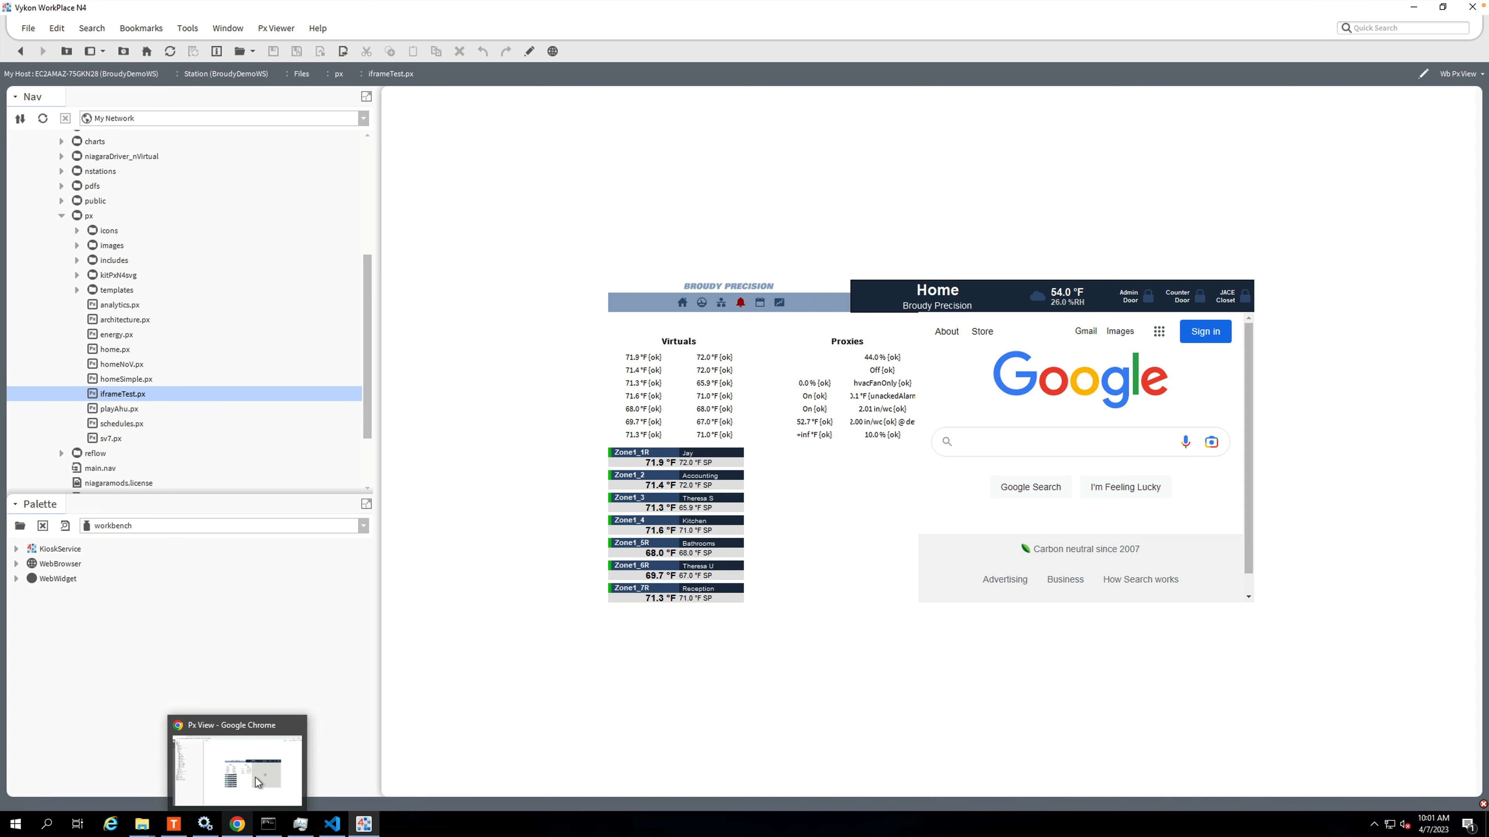
# Switch to Chrome and check how the iframeTest.px page and its embedded web frame load there.
pyautogui.click(235, 825)
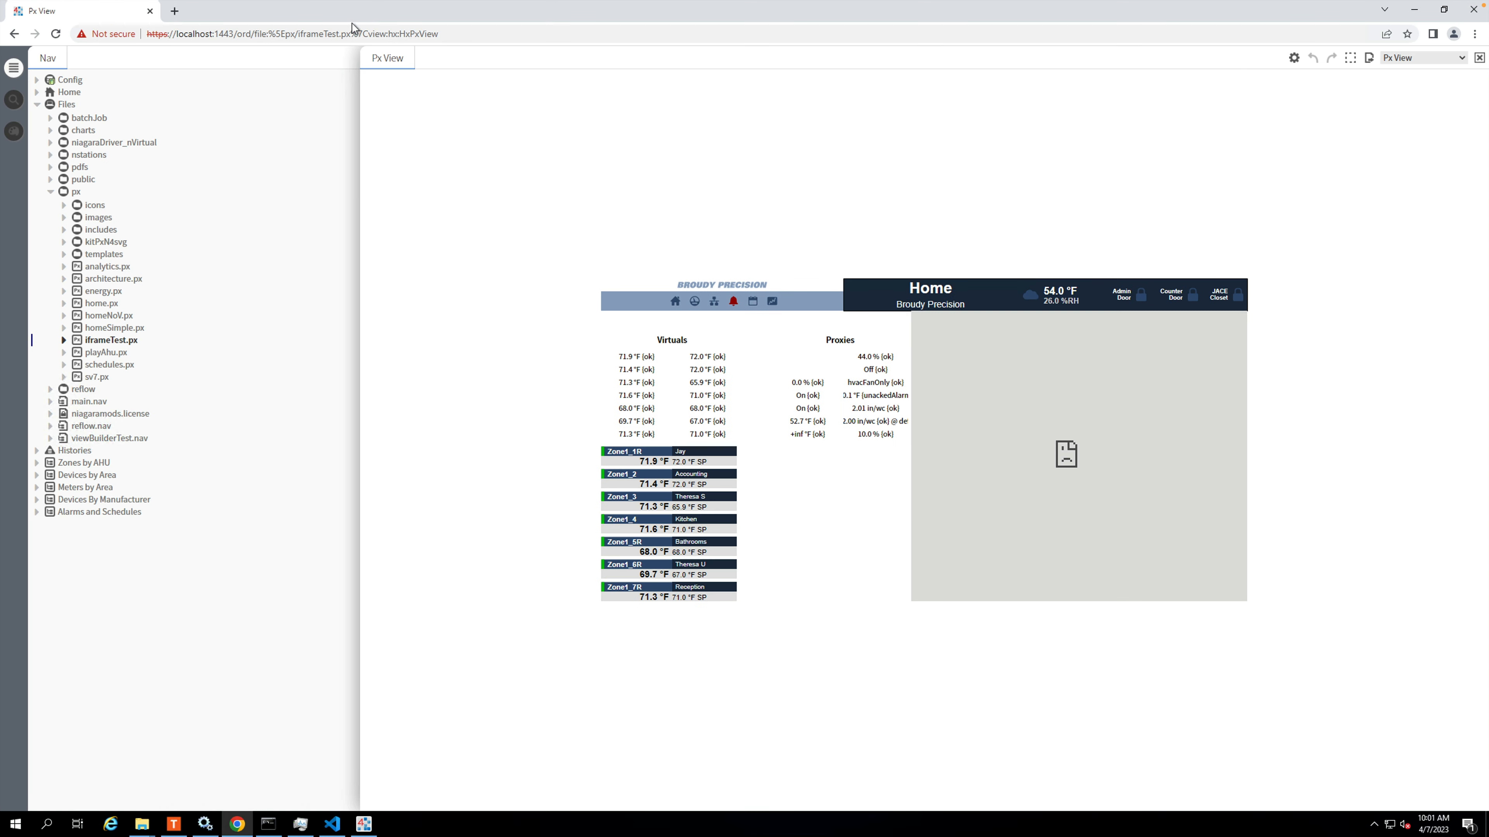
pyautogui.click(361, 34)
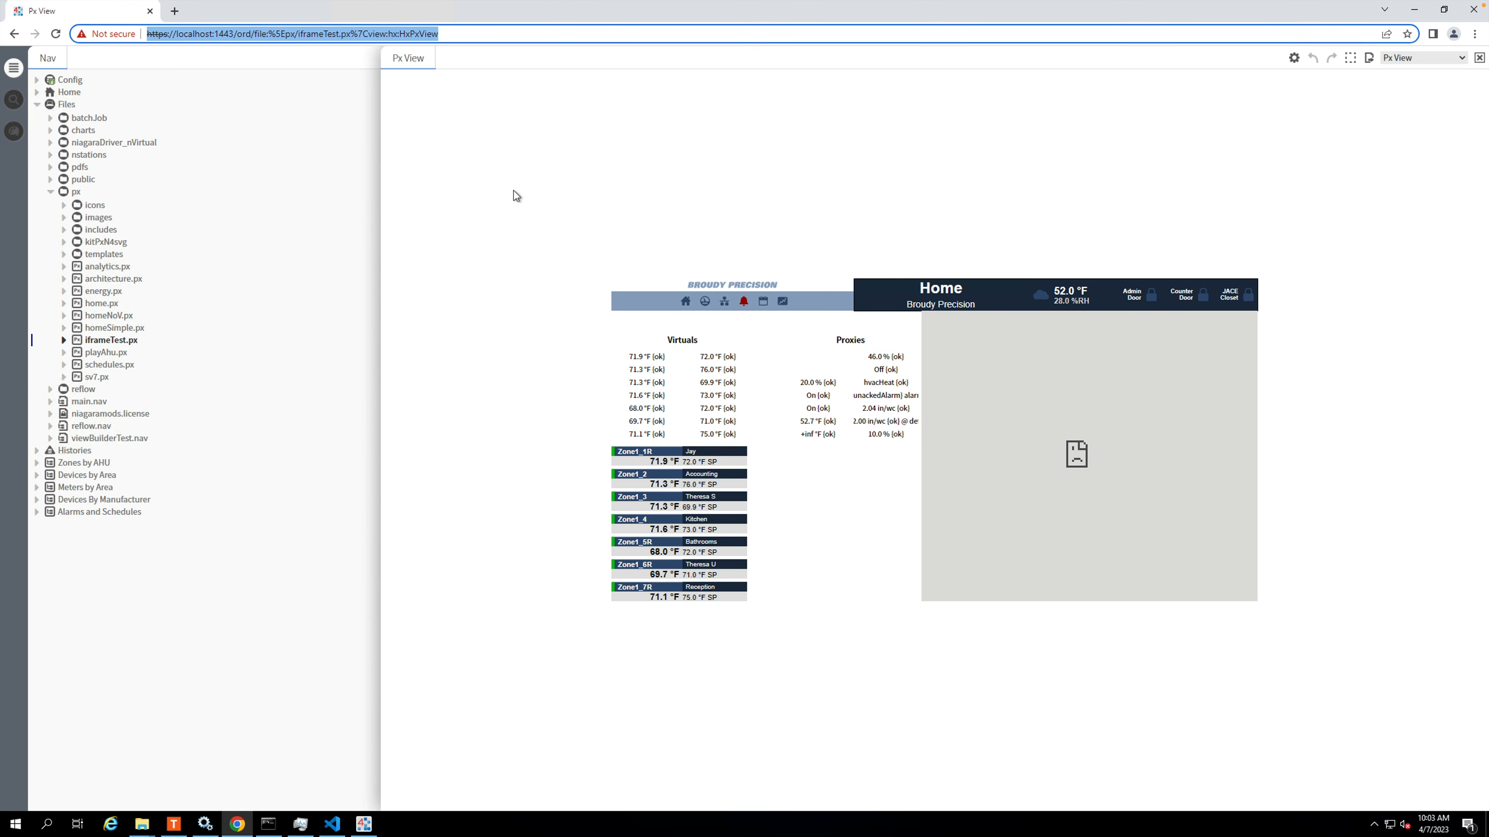
pyautogui.click(515, 196)
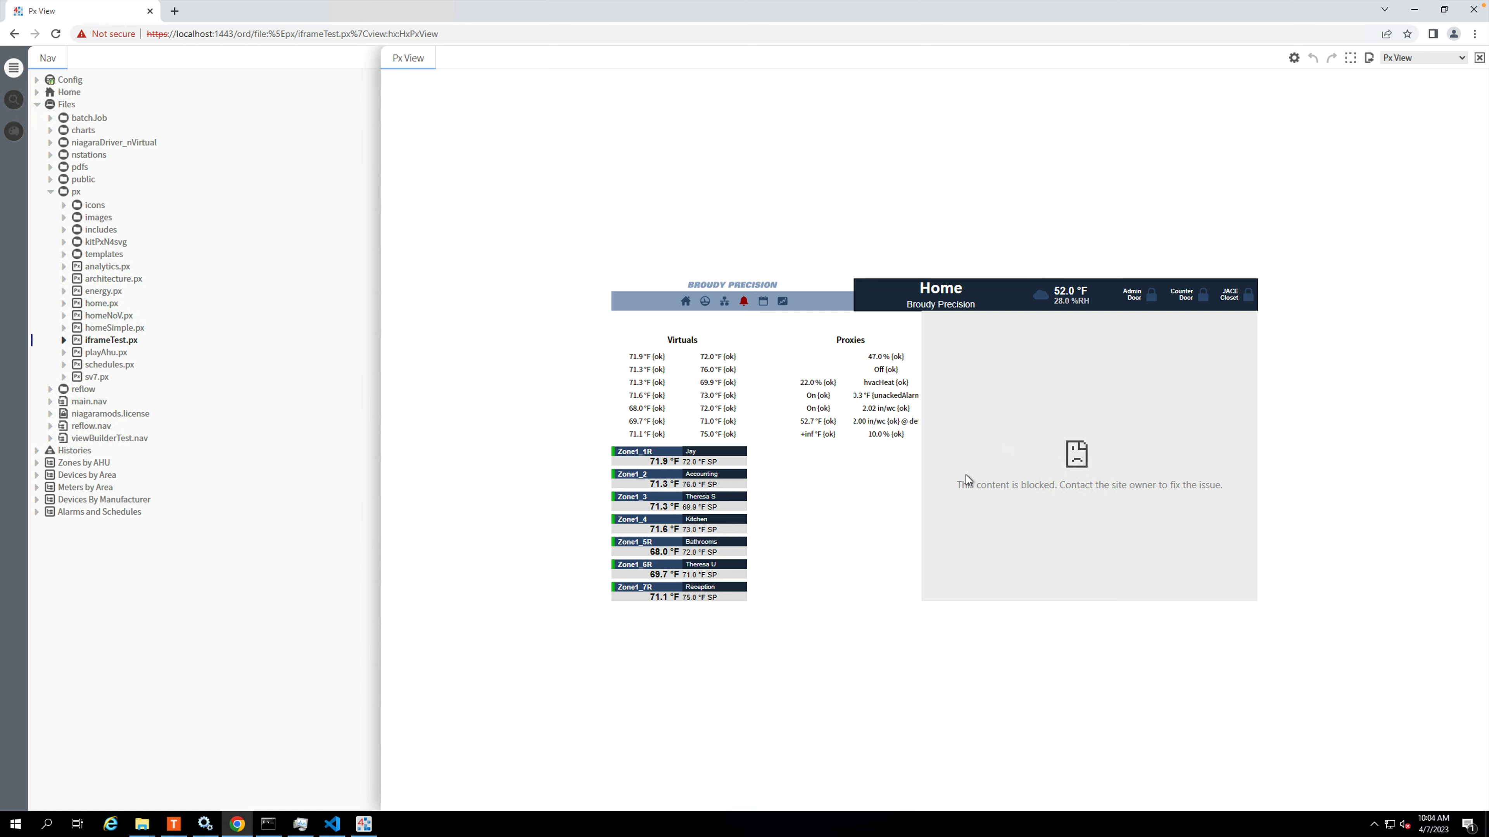
# Open Chrome's Developer tools for the iframeTest.px page.
pyautogui.click(1474, 34)
pyautogui.moveTo(1374, 224)
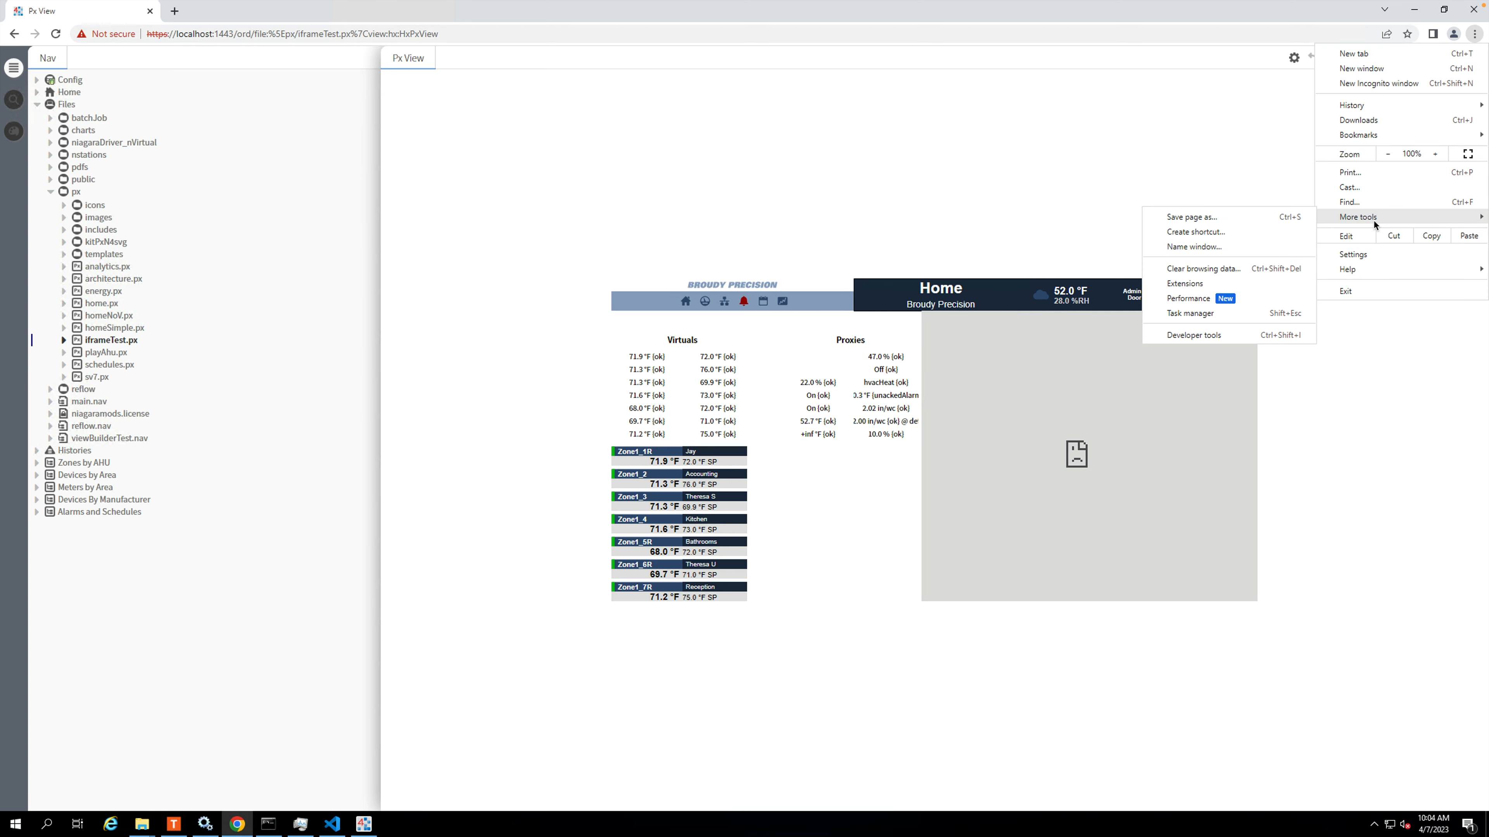
pyautogui.click(1179, 334)
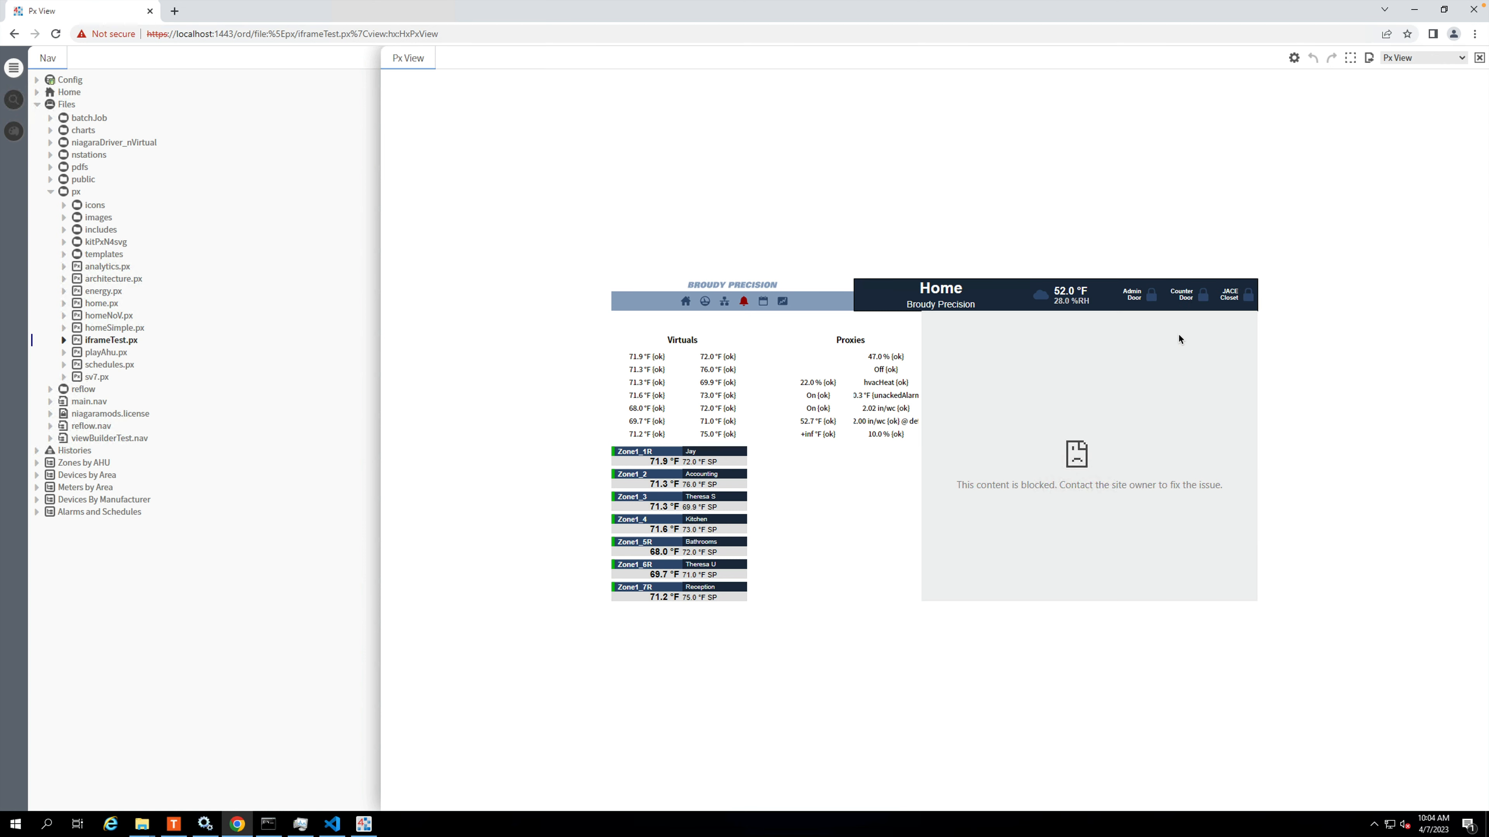